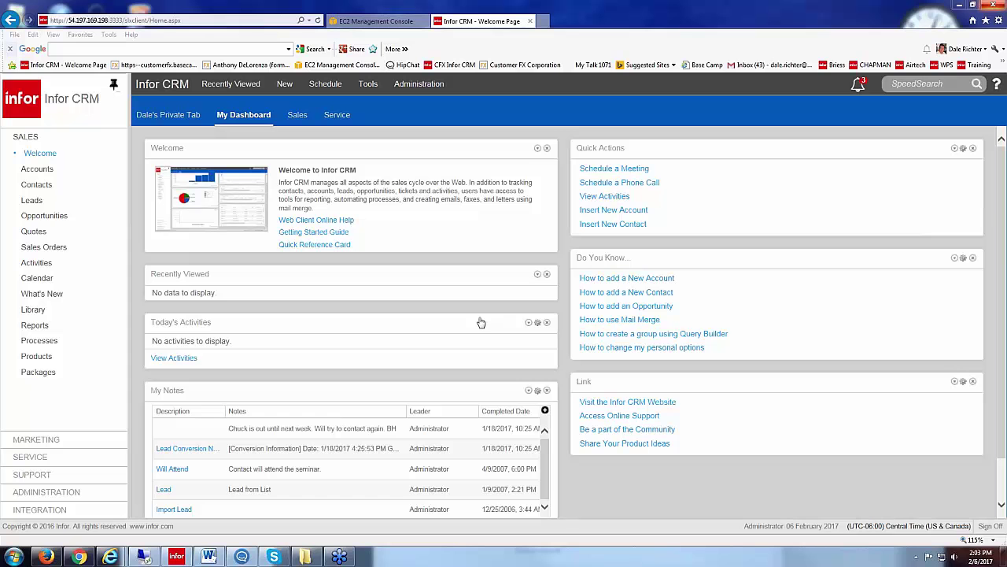
Open Reports, check the Schedules and History tabs, then return to the Reports list.
{"action": "left_click", "coordinate": [34, 326]}
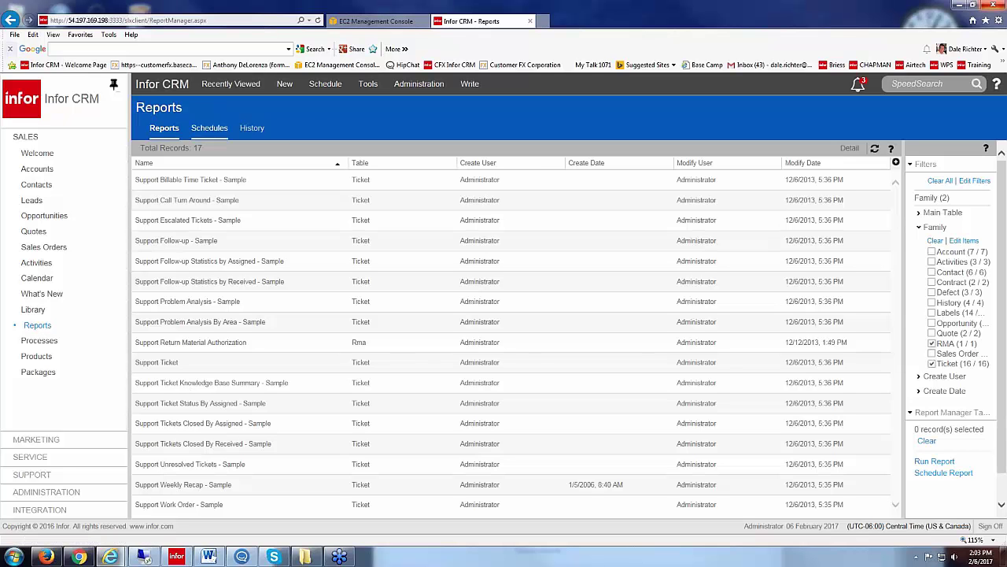
{"action": "left_click", "coordinate": [206, 129]}
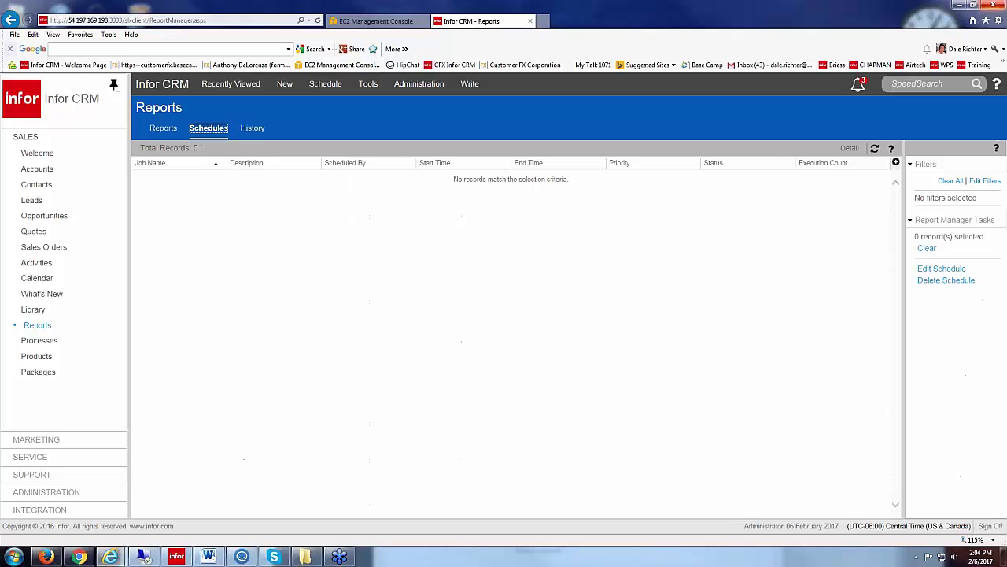
{"action": "left_click", "coordinate": [252, 130]}
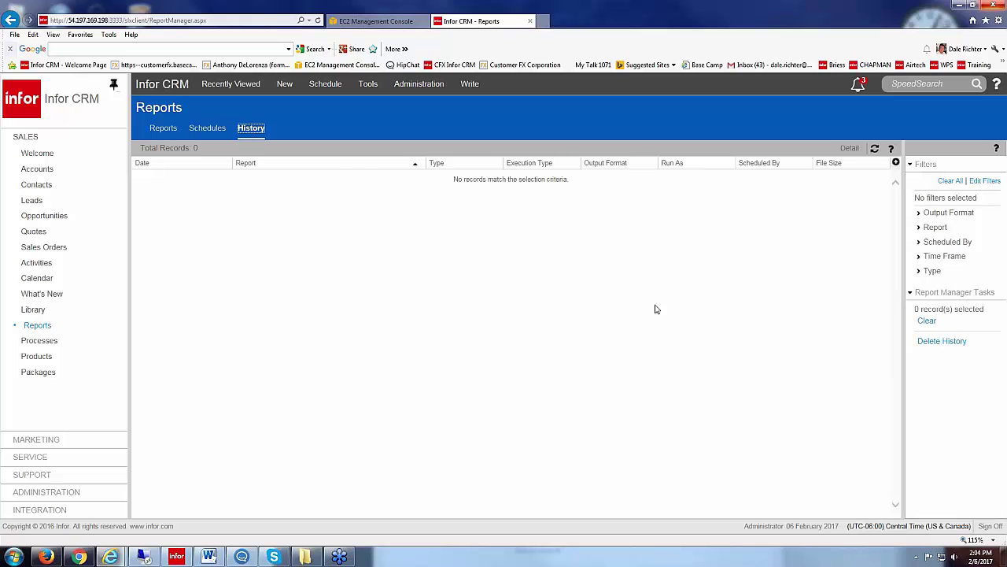
{"action": "left_click", "coordinate": [155, 130]}
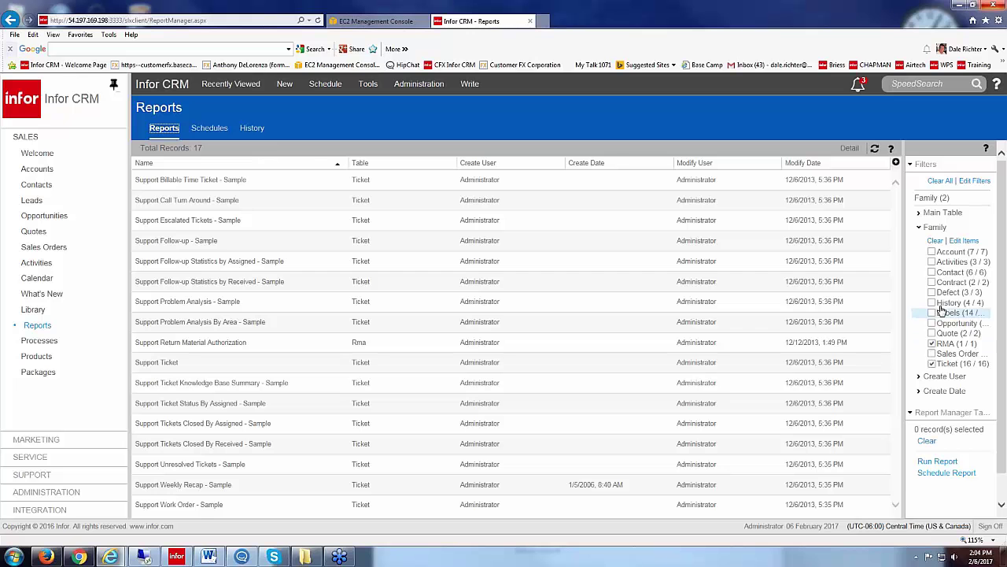
Filter the report list to the Contact family only and select Contact Address Book - Sample.
{"action": "left_click", "coordinate": [933, 313]}
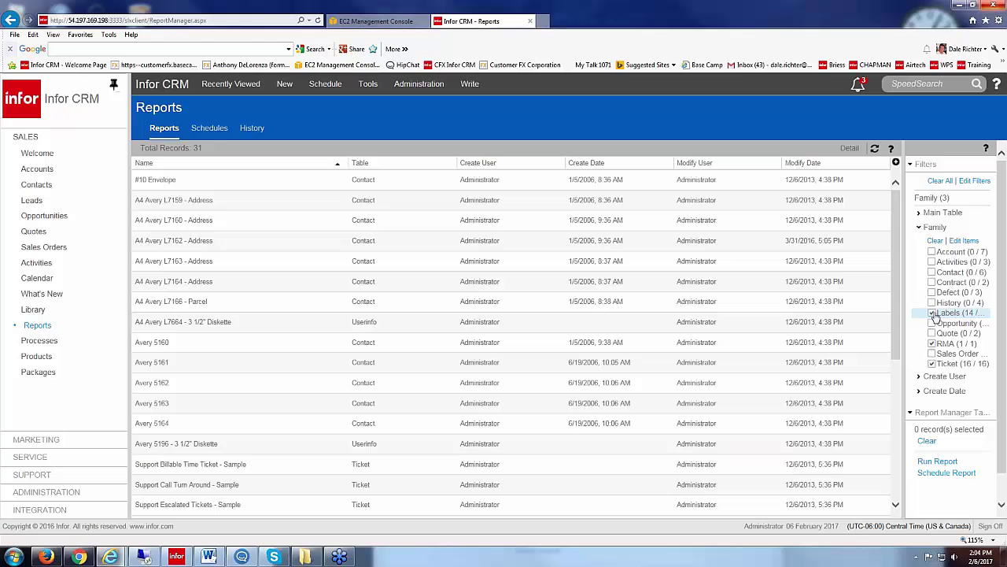
{"action": "left_click", "coordinate": [933, 313]}
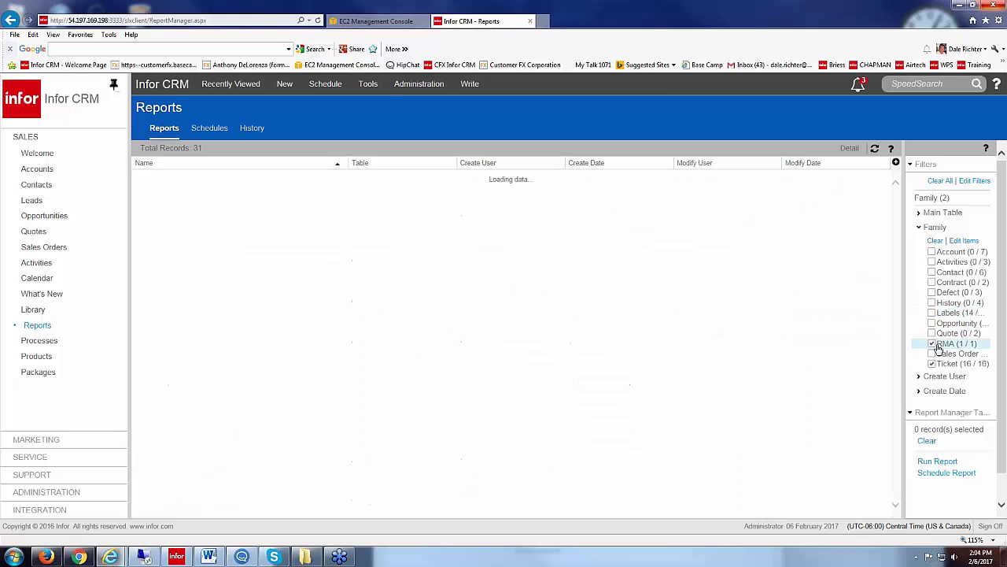
{"action": "left_click", "coordinate": [932, 344]}
{"action": "left_click", "coordinate": [932, 364]}
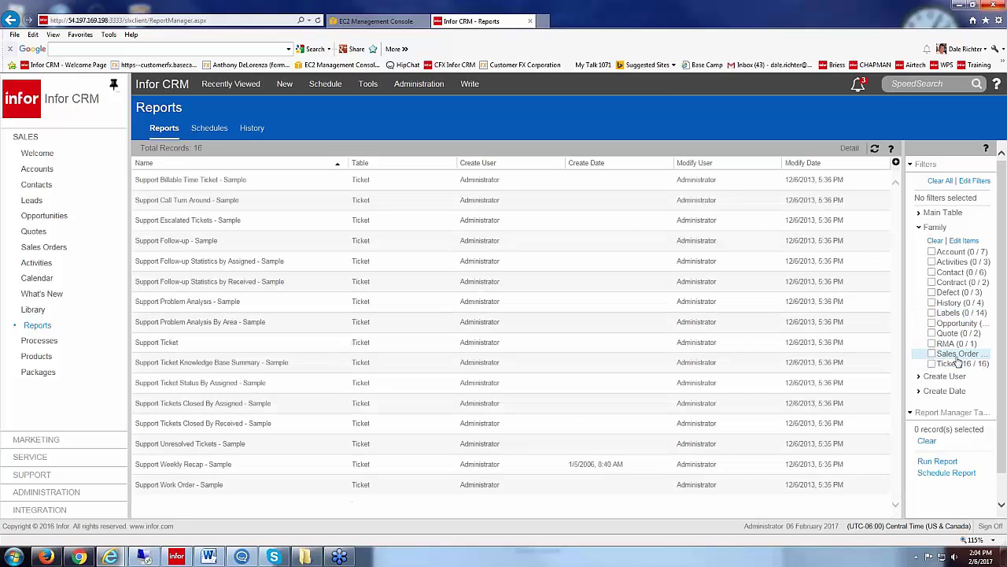
{"action": "left_click", "coordinate": [931, 272]}
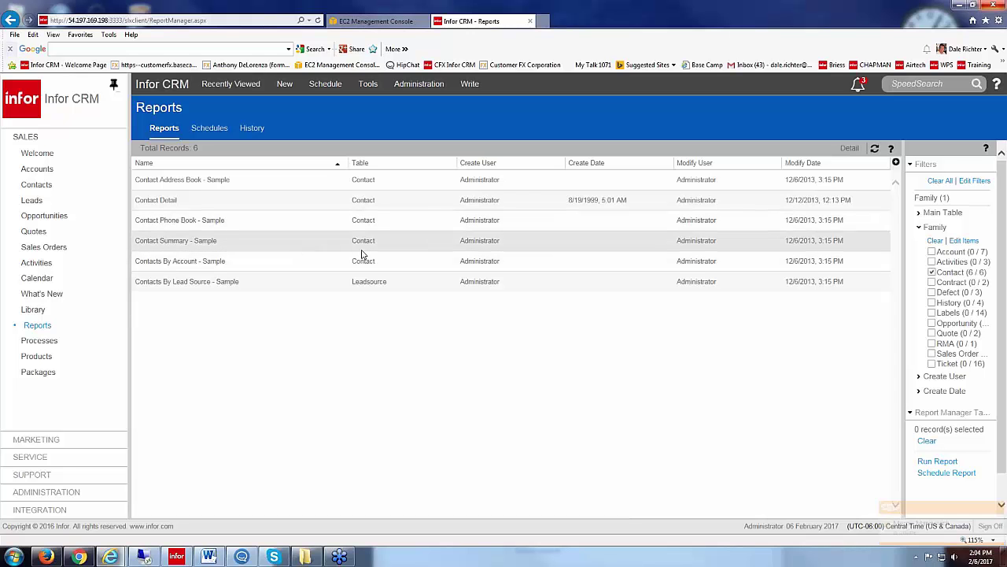
{"action": "left_click", "coordinate": [198, 179]}
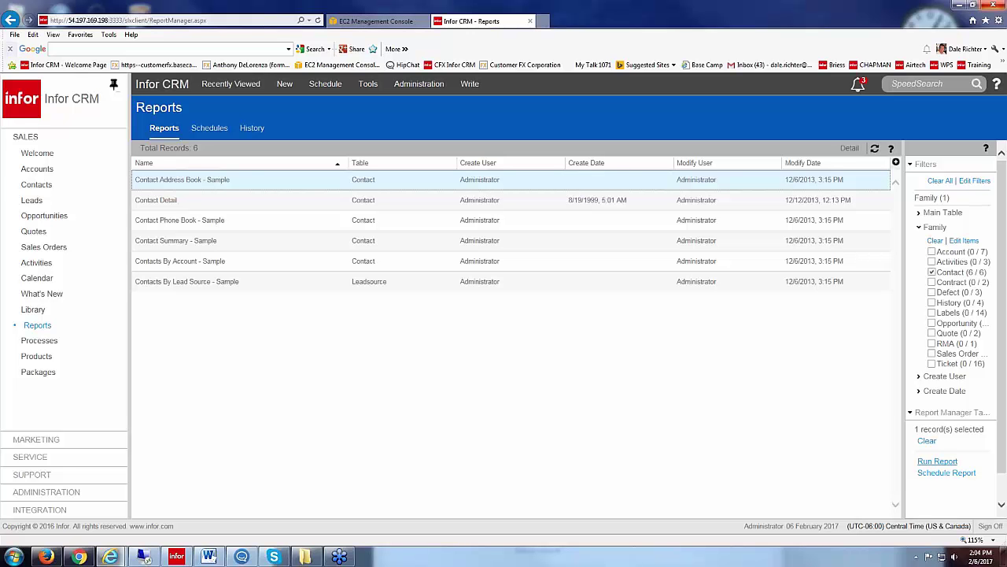
{"action": "left_click", "coordinate": [960, 475]}
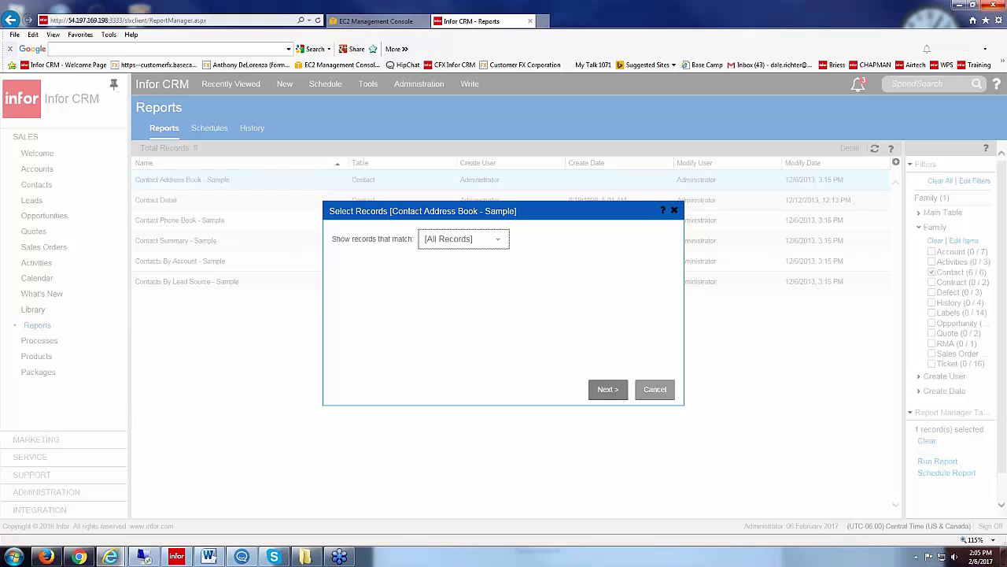
{"action": "left_click", "coordinate": [607, 391]}
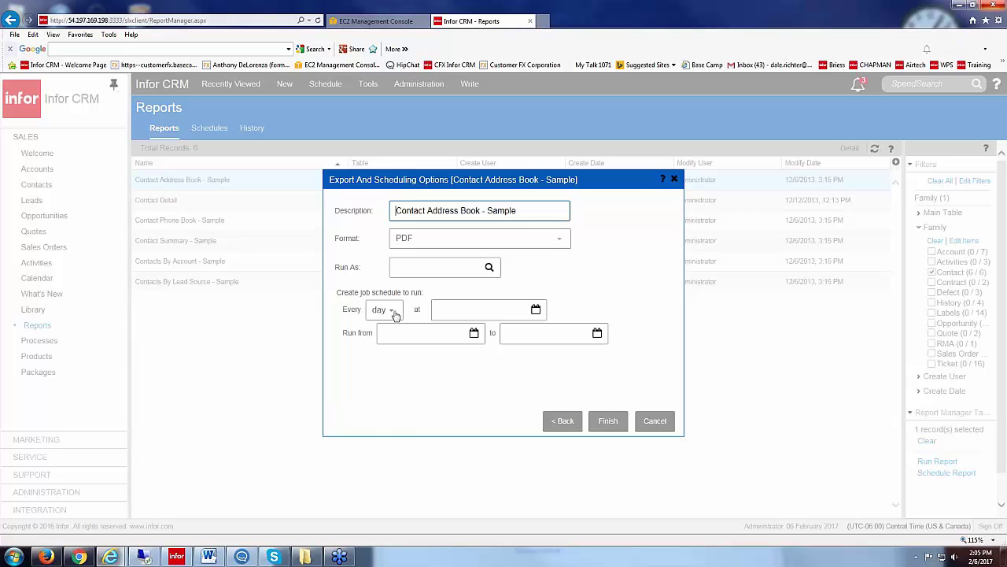
{"action": "left_click", "coordinate": [393, 311]}
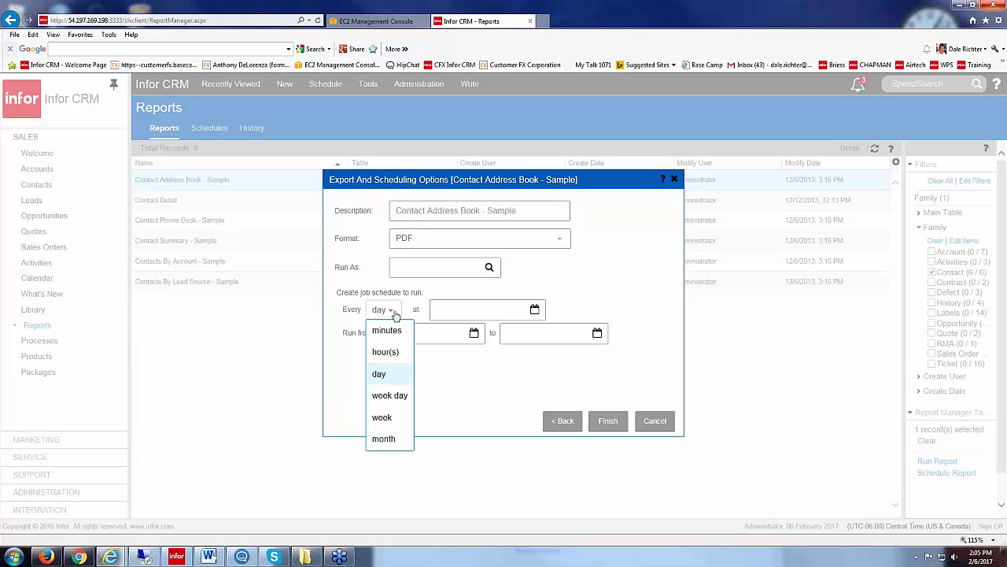
{"action": "left_click", "coordinate": [394, 312]}
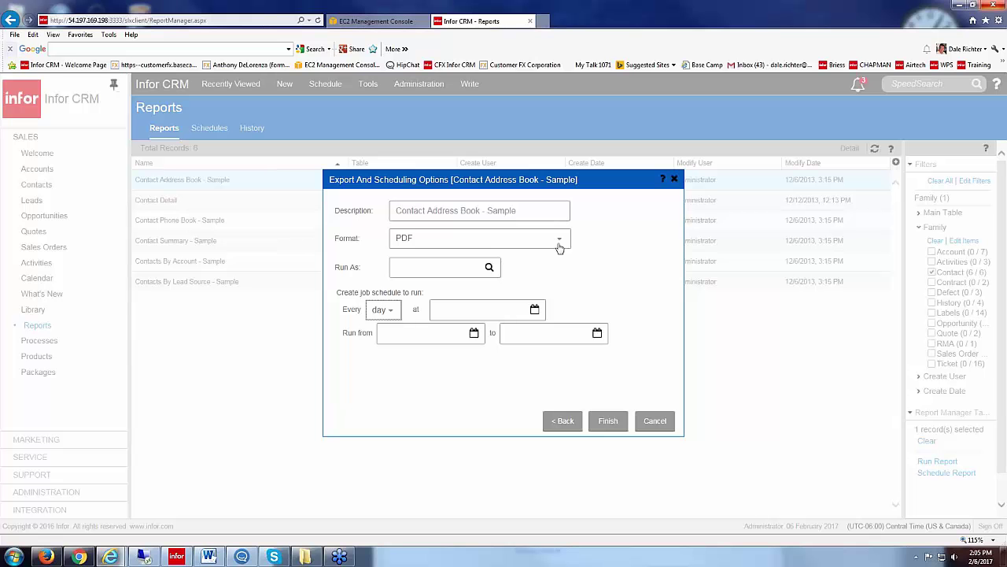
{"action": "left_click", "coordinate": [654, 420]}
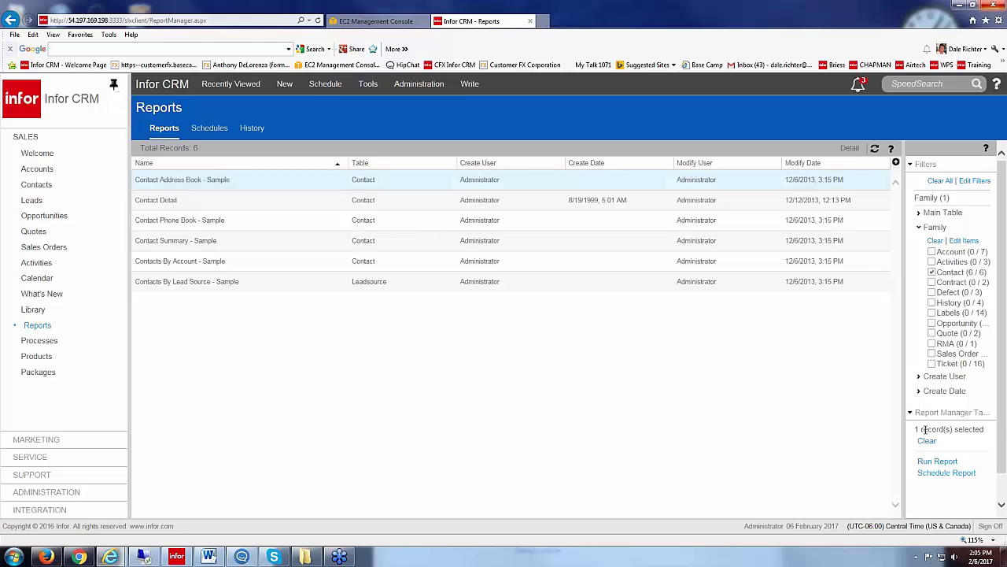
Run Contact Address Book - Sample limited to Specific Conditions, matching All, and continue.
{"action": "left_click", "coordinate": [938, 463]}
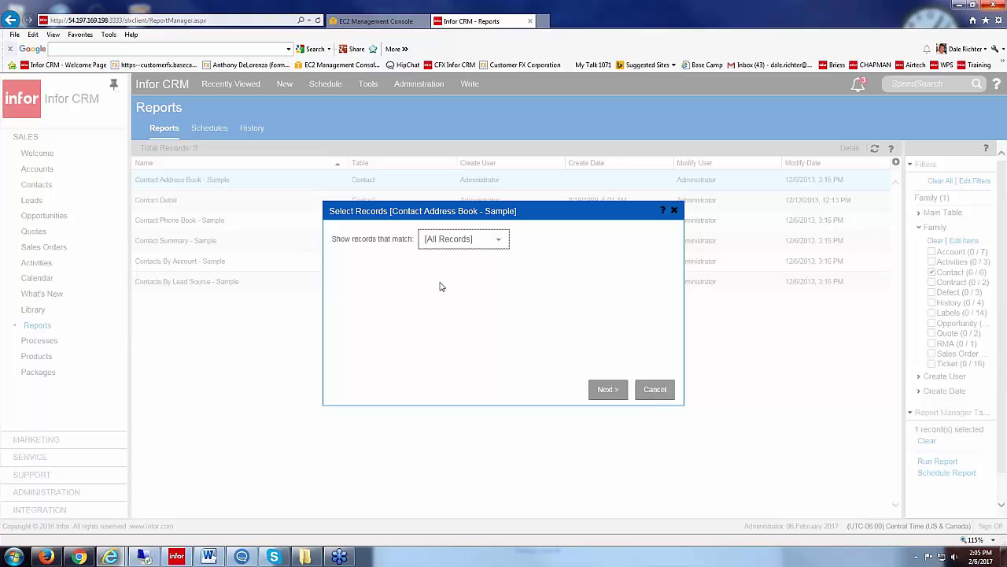
{"action": "left_click", "coordinate": [500, 242]}
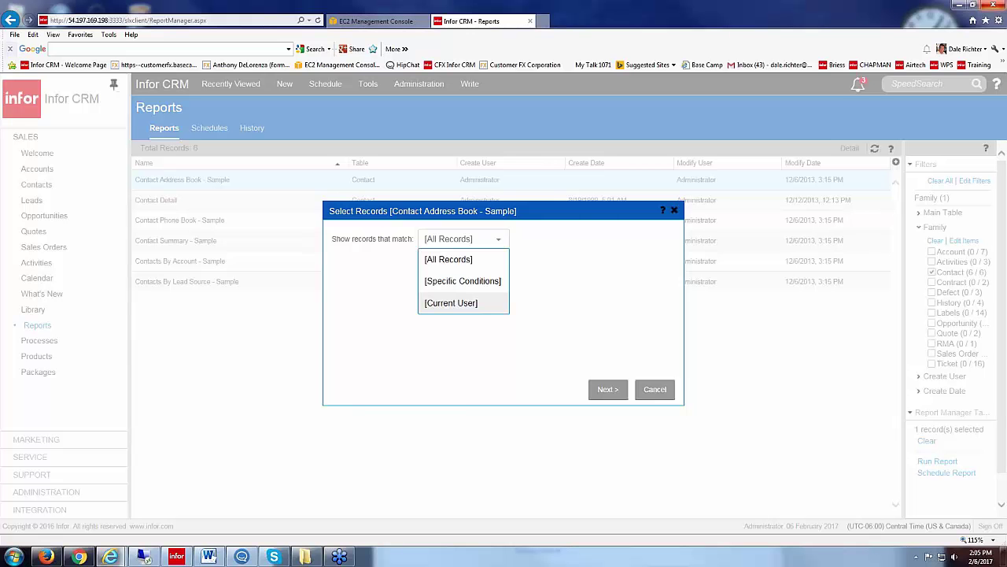
{"action": "left_click", "coordinate": [465, 281]}
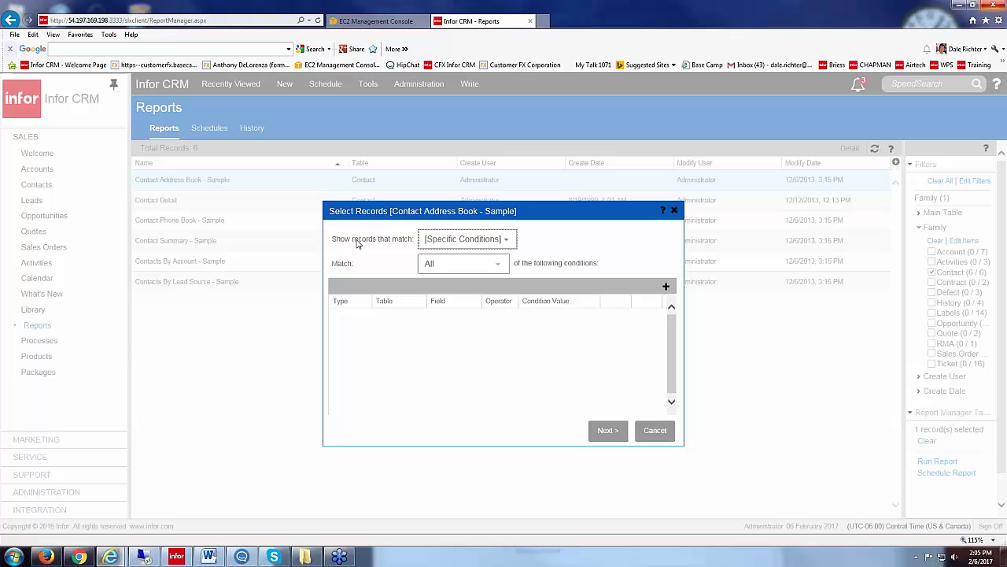
{"action": "left_click", "coordinate": [508, 242]}
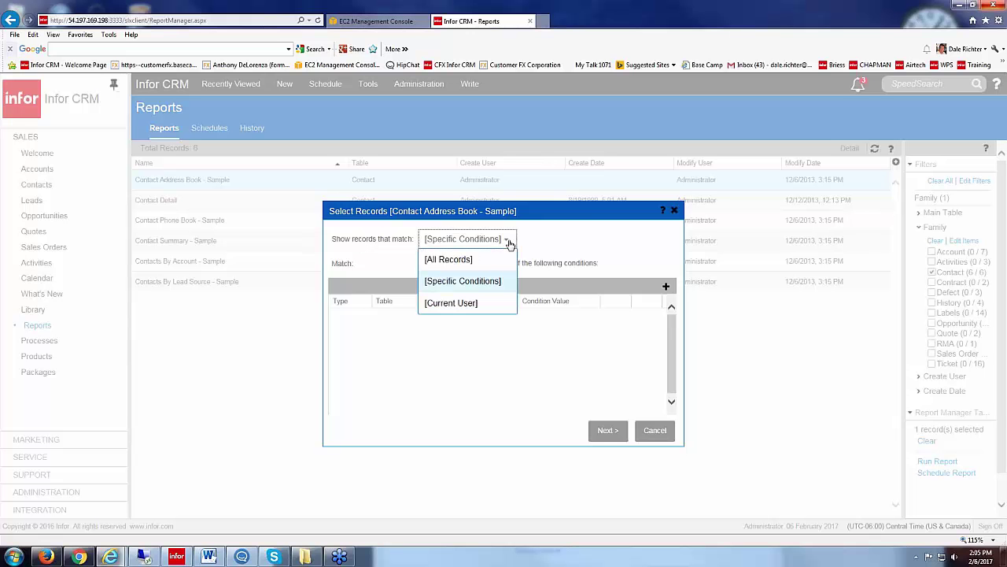
{"action": "left_click", "coordinate": [500, 282]}
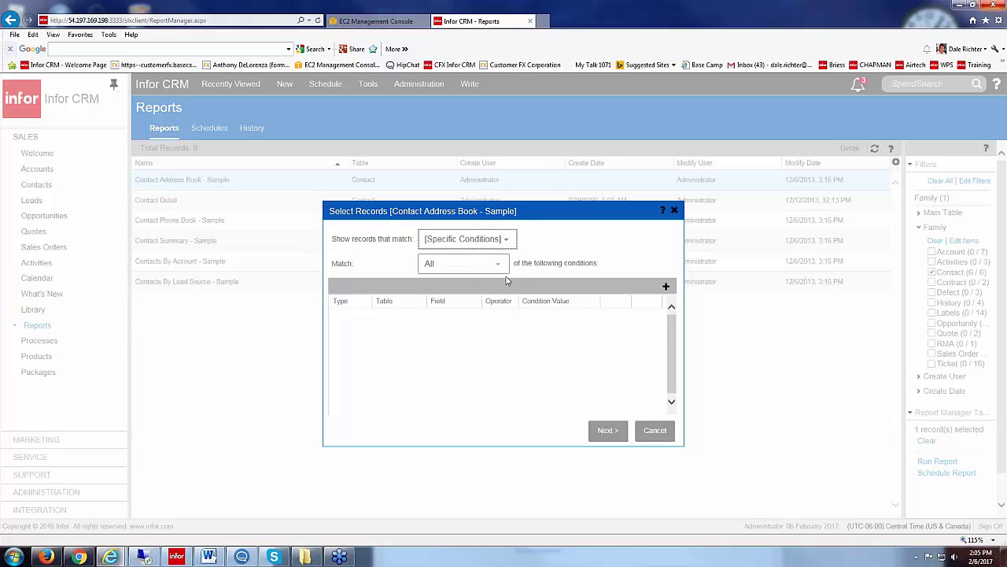
{"action": "left_click", "coordinate": [501, 266]}
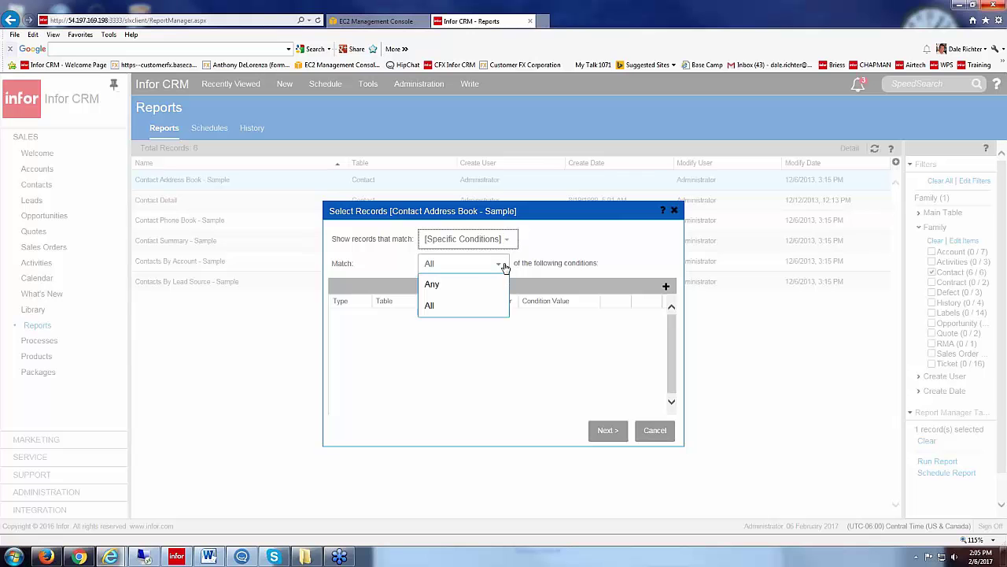
{"action": "left_click", "coordinate": [446, 309]}
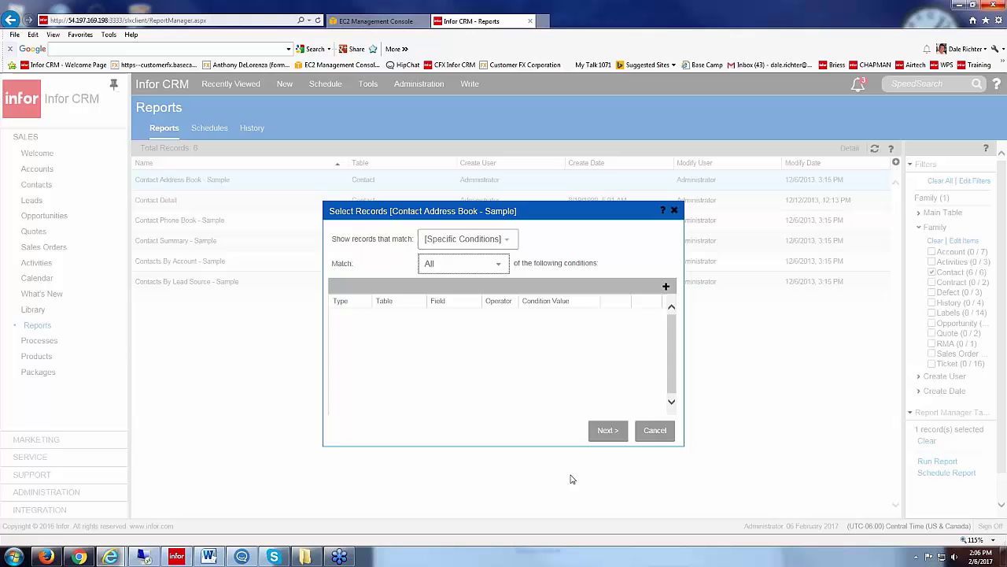
{"action": "left_click", "coordinate": [604, 430]}
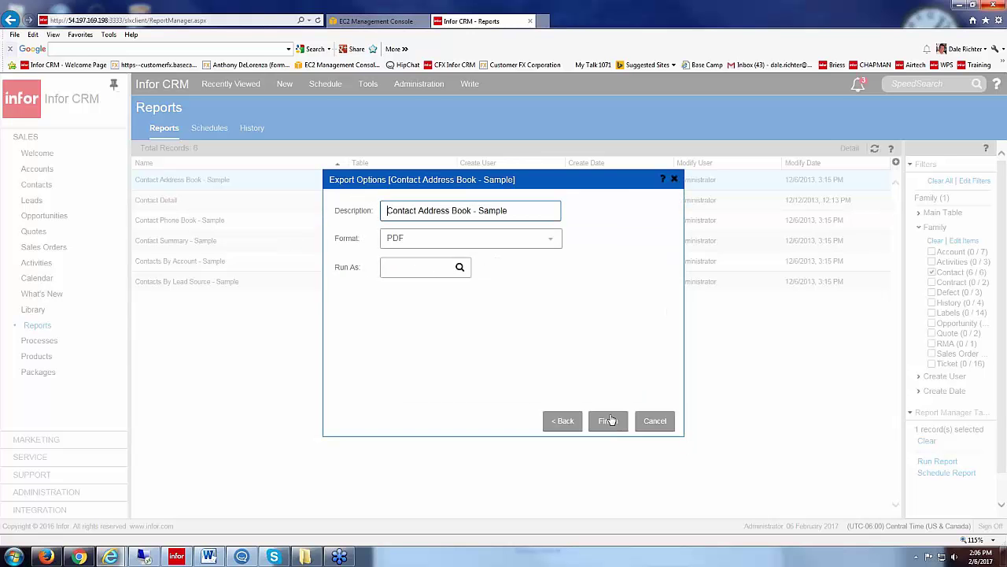
Keep PDF as the output format, run the report, and download the finished 579 KB PDF.
{"action": "left_click", "coordinate": [606, 429]}
{"action": "left_click", "coordinate": [550, 243]}
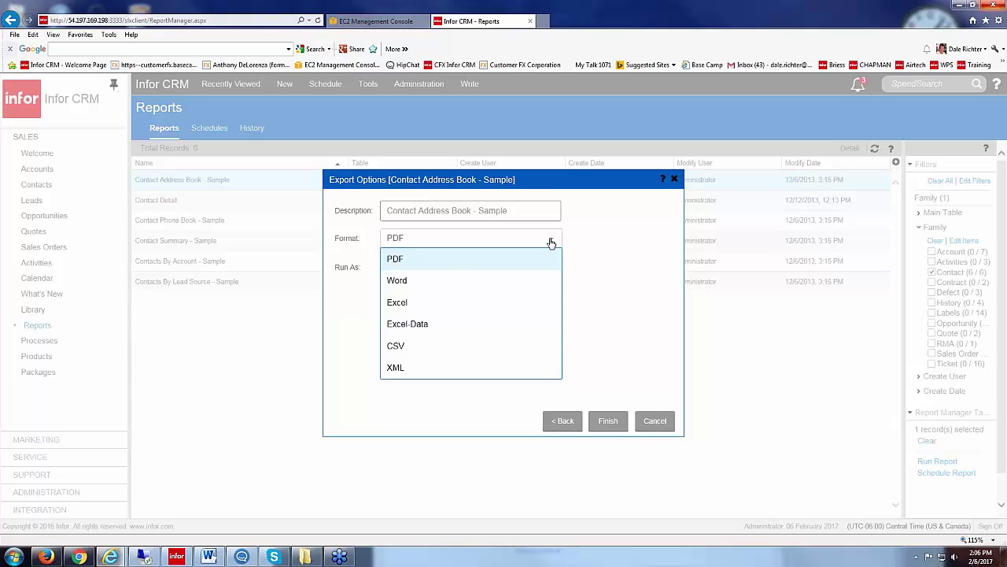
{"action": "left_click", "coordinate": [658, 302]}
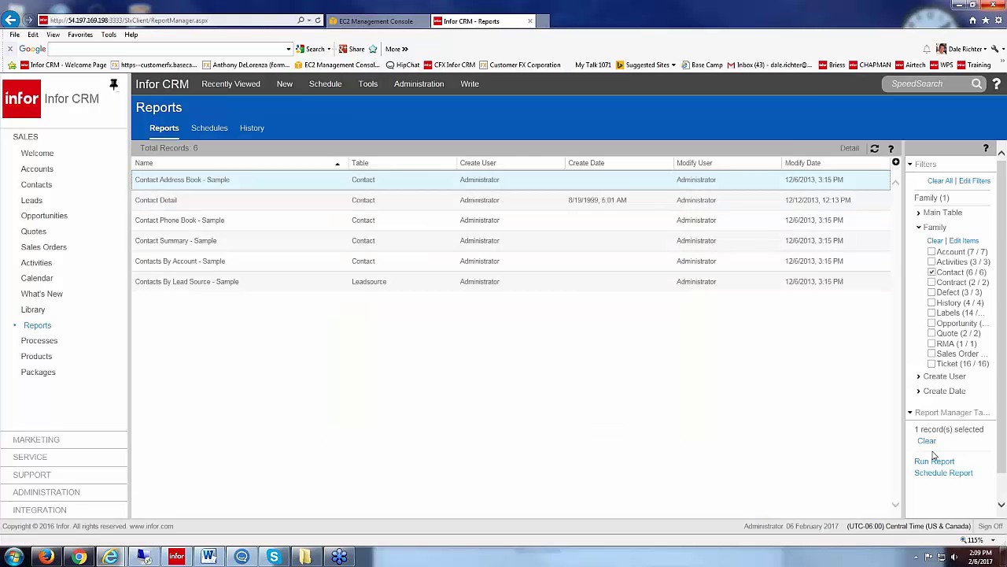
{"action": "left_click", "coordinate": [934, 461]}
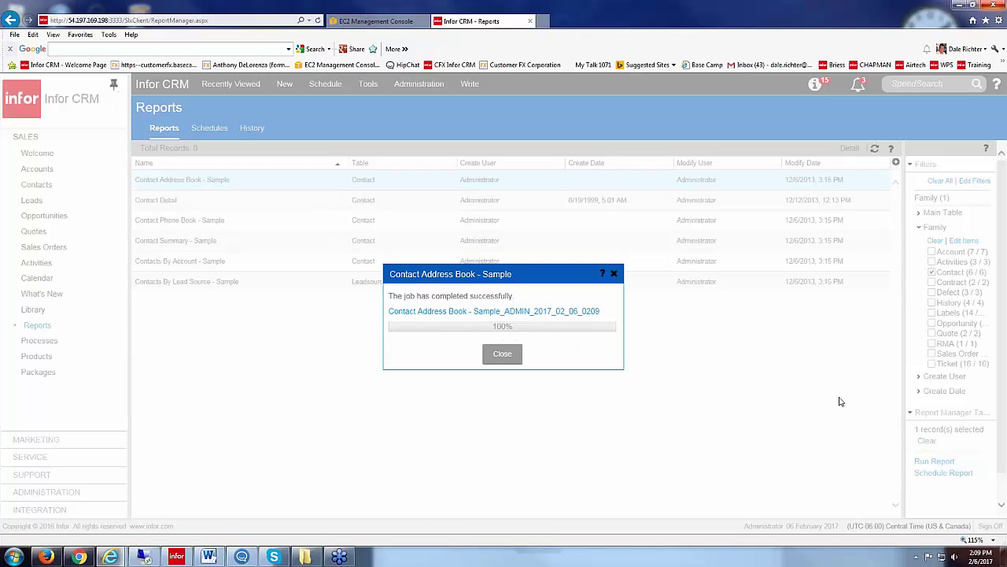
{"action": "left_click", "coordinate": [540, 312]}
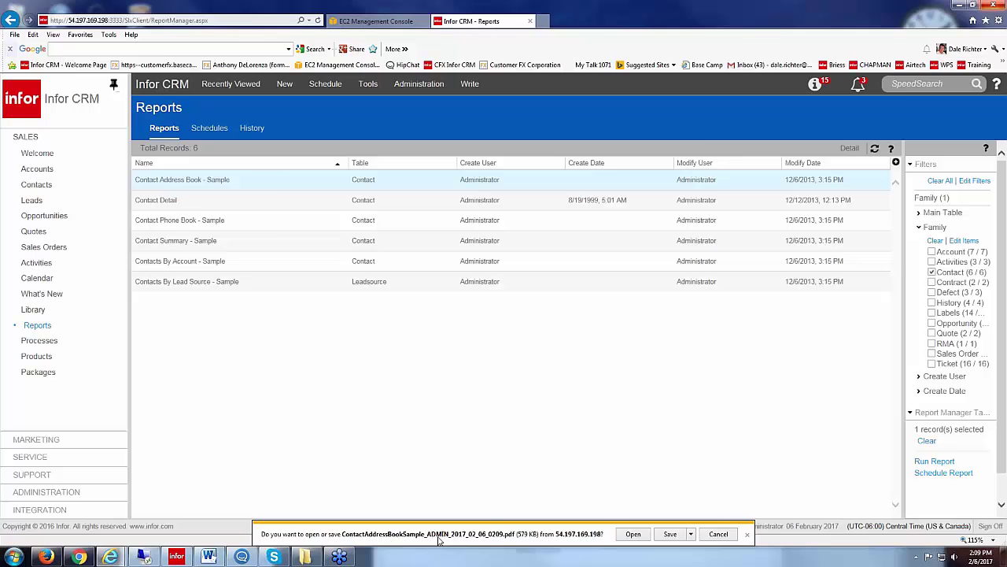
View the 104-page Contact Address Book PDF in Acrobat, then close it.
{"action": "left_click", "coordinate": [632, 535]}
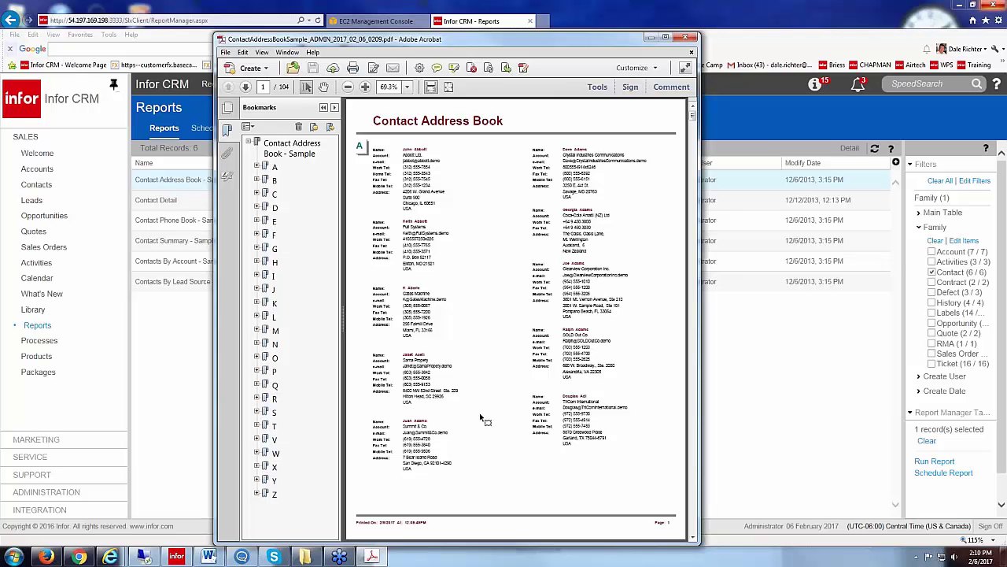
{"action": "left_click", "coordinate": [685, 37]}
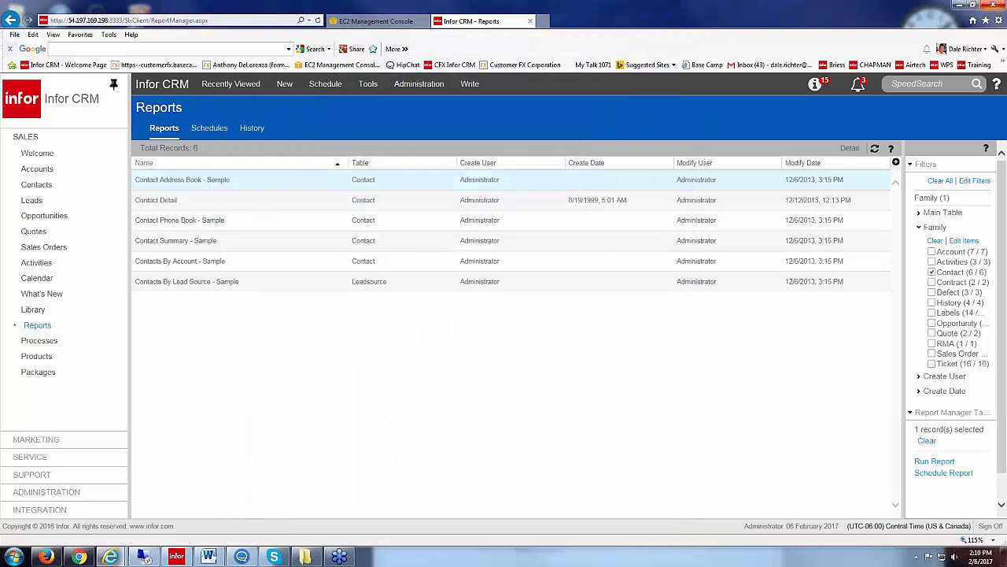
Check the report run history from the Reports page.
{"action": "left_click", "coordinate": [253, 129]}
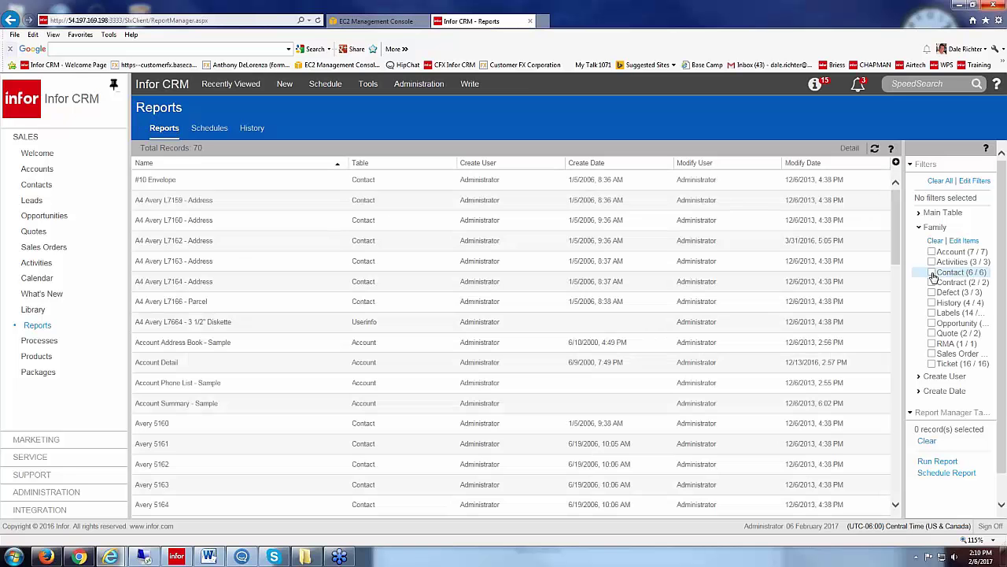
Filter to the Contact family and start running the Contact Detail report.
{"action": "left_click", "coordinate": [933, 273]}
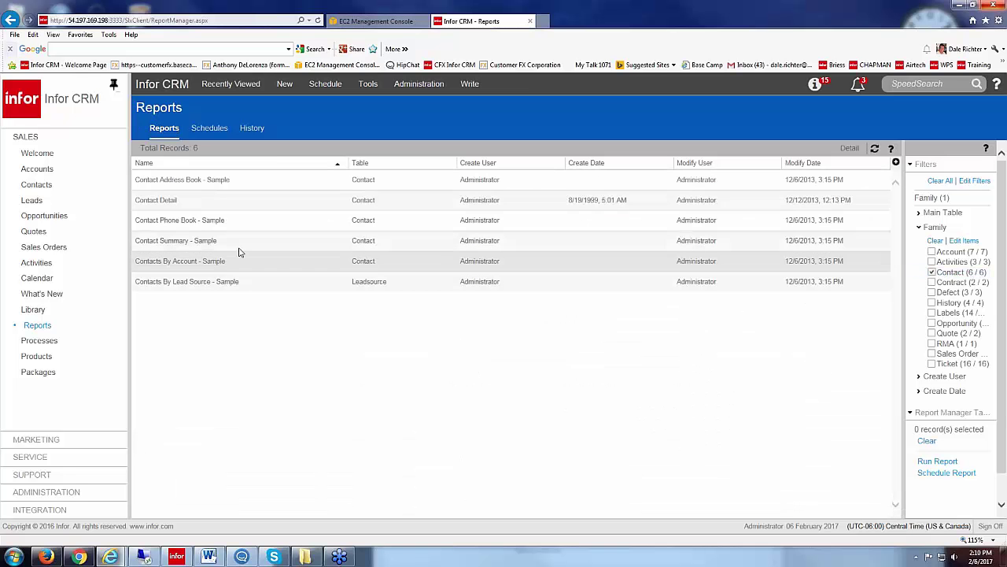
{"action": "left_click", "coordinate": [158, 206]}
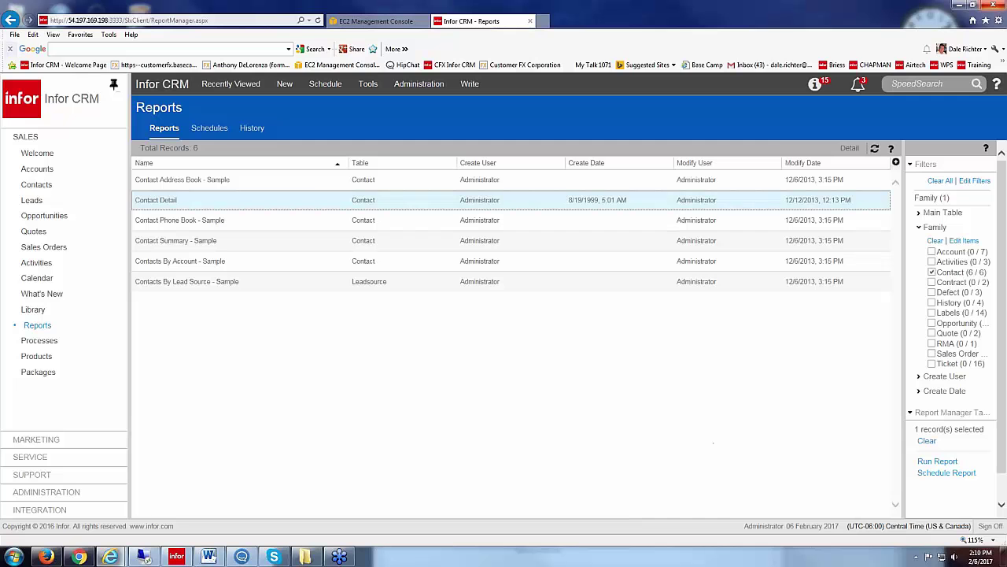
{"action": "left_click", "coordinate": [936, 462]}
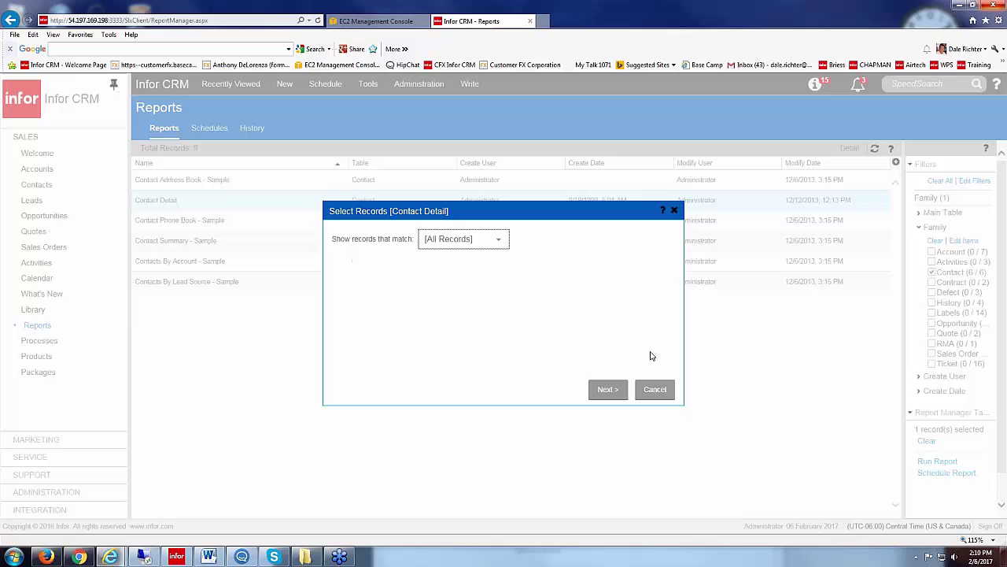
Limit Contact Detail records to Specific Conditions matching All, and continue to its options.
{"action": "left_click", "coordinate": [501, 240]}
{"action": "left_click", "coordinate": [461, 282]}
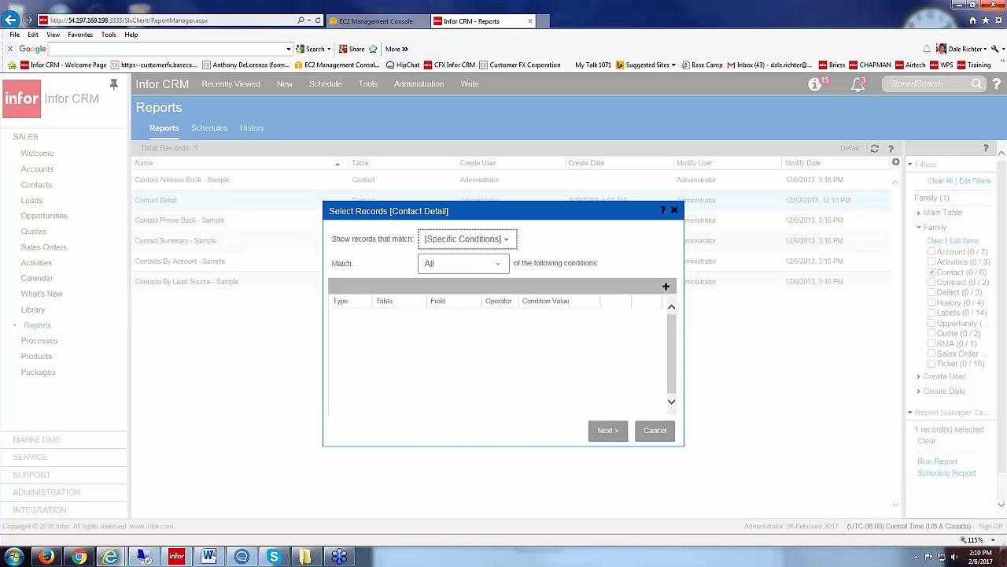
{"action": "left_click", "coordinate": [507, 239]}
{"action": "left_click", "coordinate": [507, 239]}
{"action": "left_click", "coordinate": [493, 267]}
{"action": "left_click", "coordinate": [498, 266]}
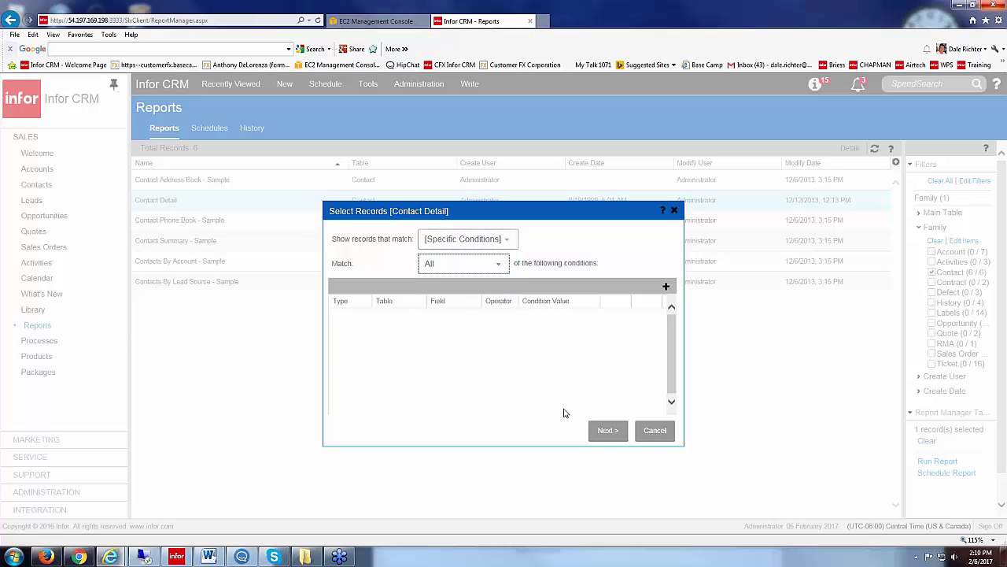
{"action": "left_click", "coordinate": [605, 434]}
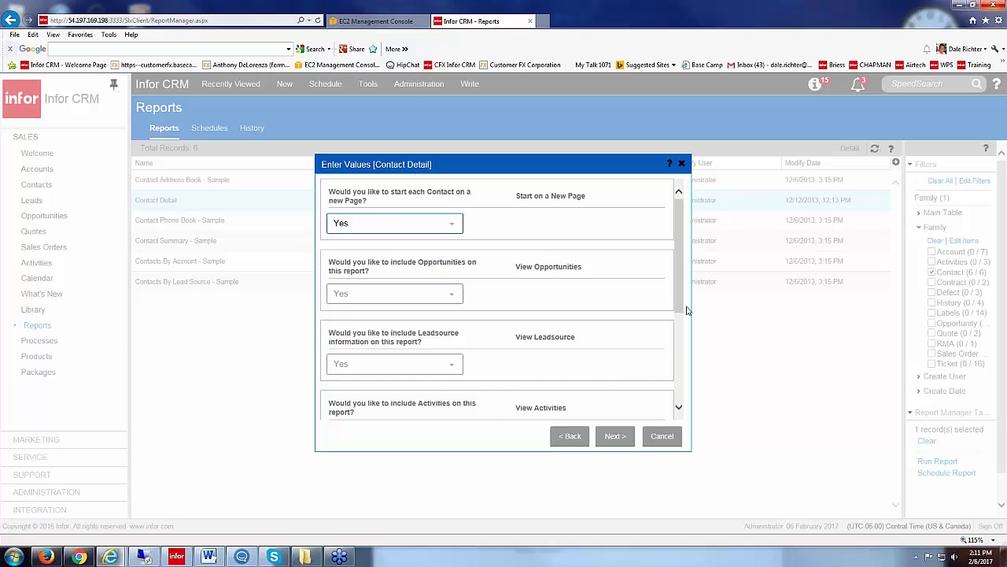
Review the Contact Detail options, step back through the wizard, and cancel the run.
{"action": "scroll", "coordinate": [683, 308], "scroll_direction": "down", "scroll_amount": 3}
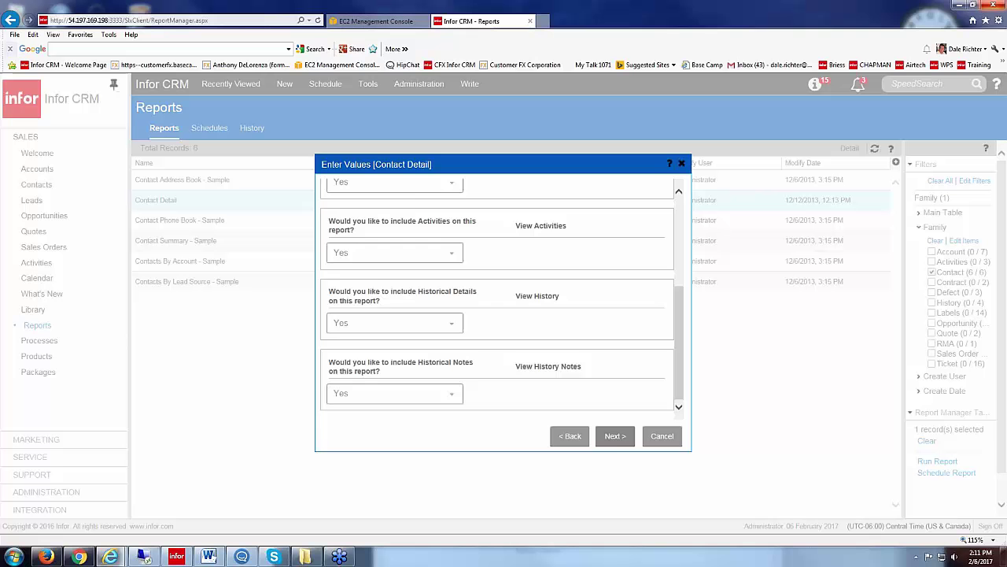
{"action": "left_click", "coordinate": [615, 438]}
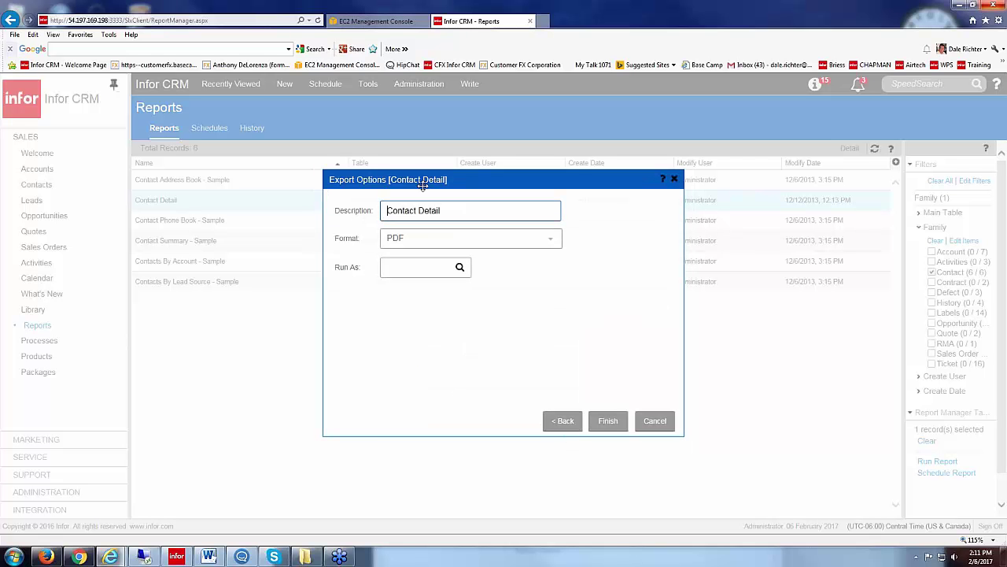
{"action": "left_click", "coordinate": [563, 420]}
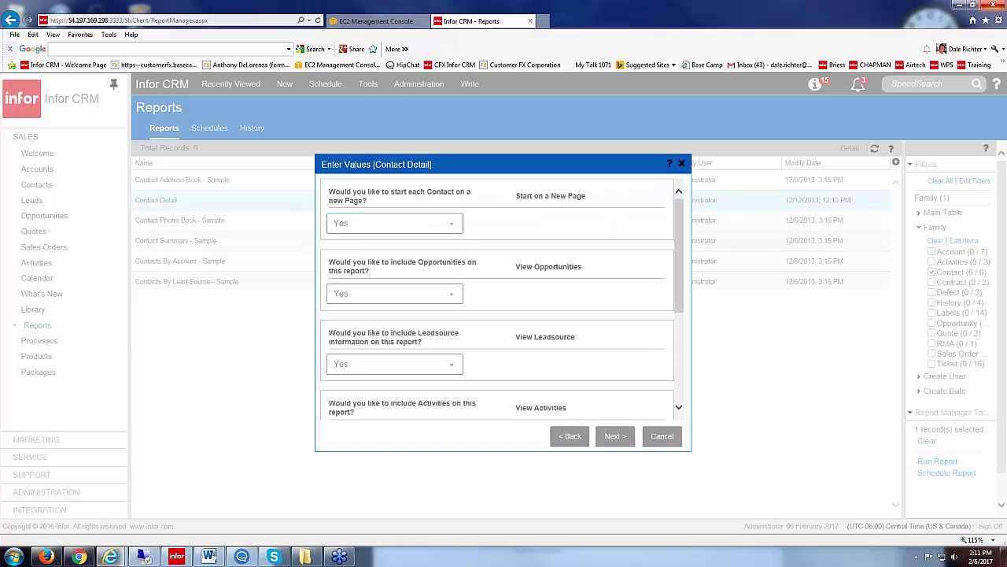
{"action": "left_click", "coordinate": [570, 436]}
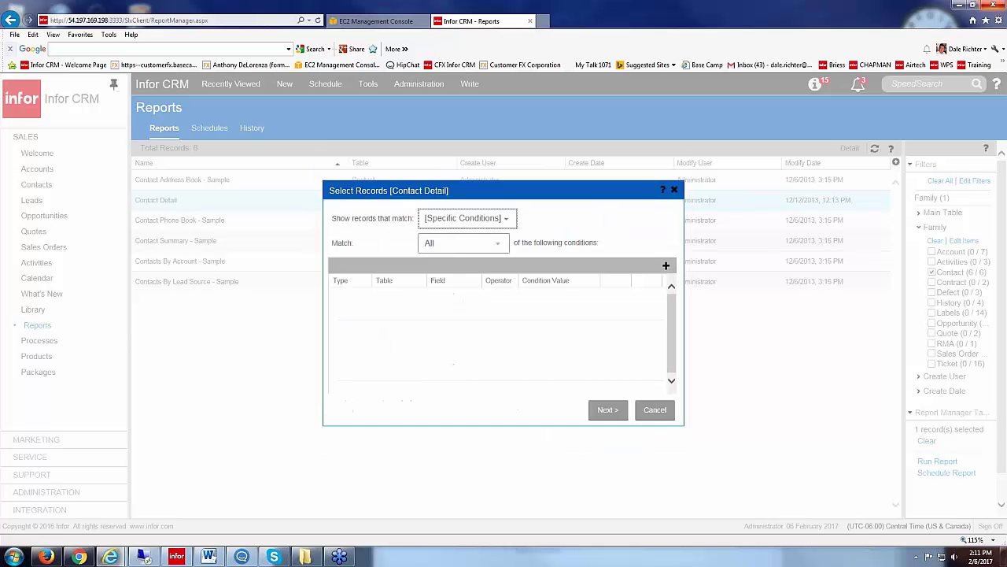
{"action": "left_click", "coordinate": [655, 412]}
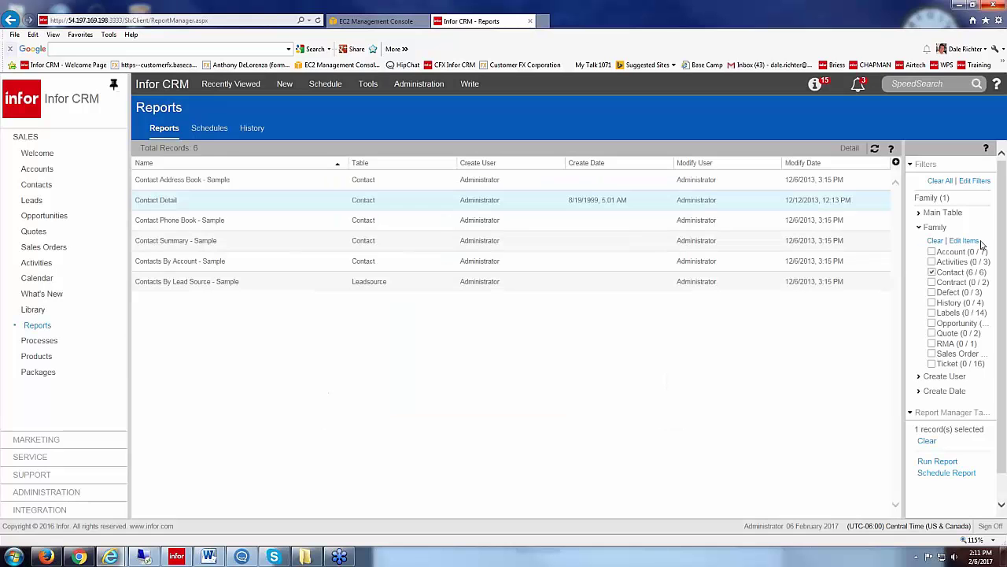
Switch the Family filter from Contact to Account and run the Account Detail report.
{"action": "left_click", "coordinate": [937, 253]}
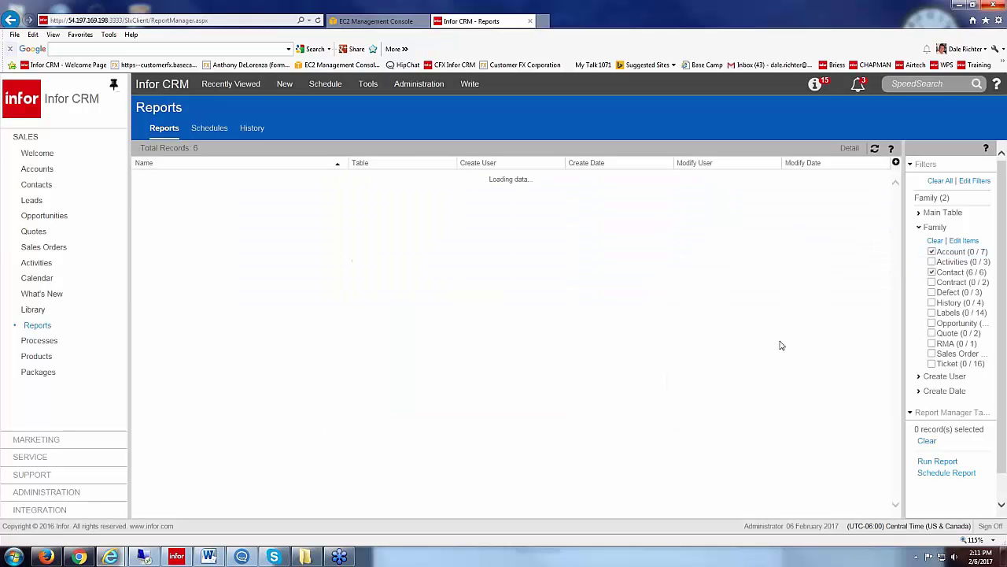
{"action": "left_click", "coordinate": [933, 271]}
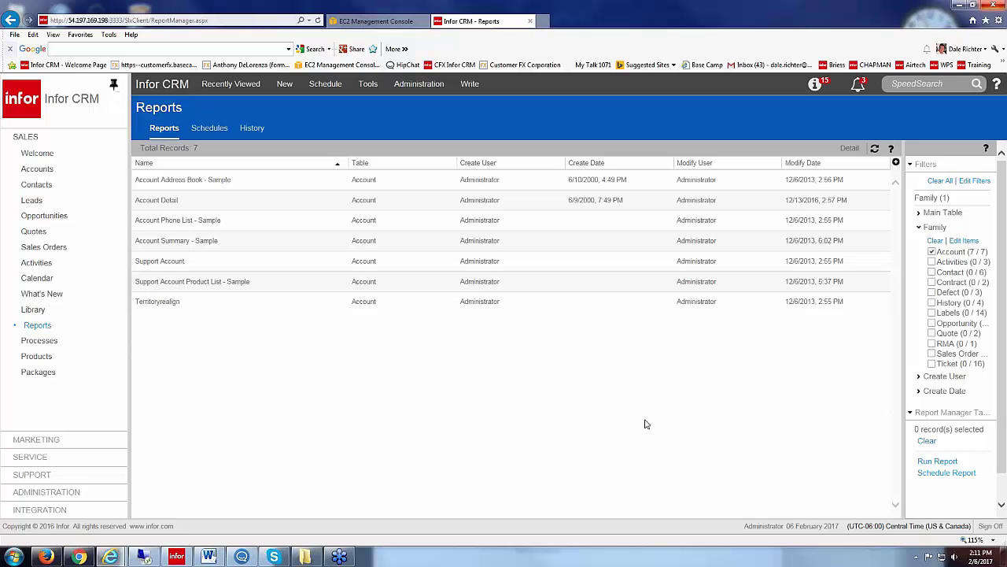
{"action": "left_click", "coordinate": [298, 203]}
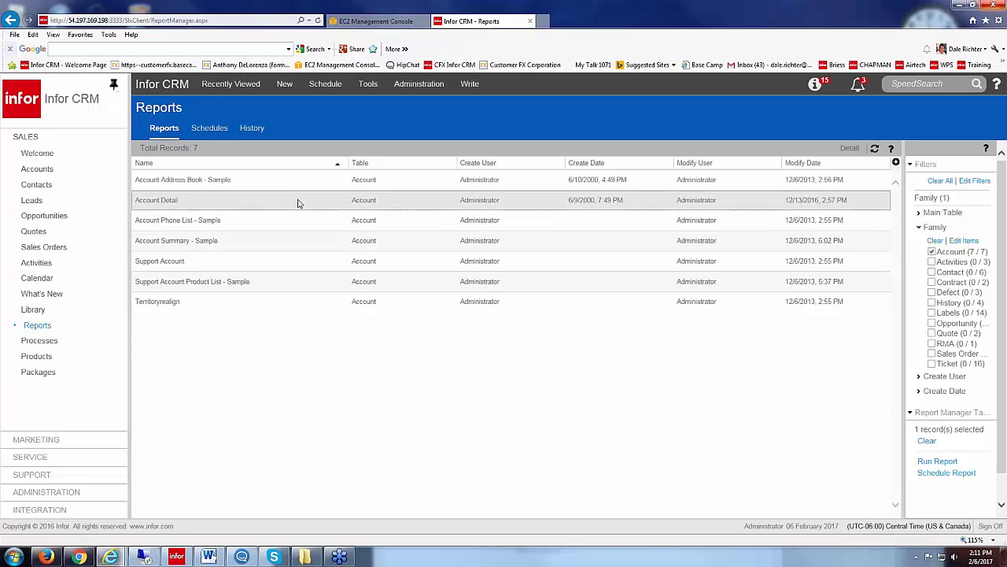
{"action": "left_click", "coordinate": [937, 461]}
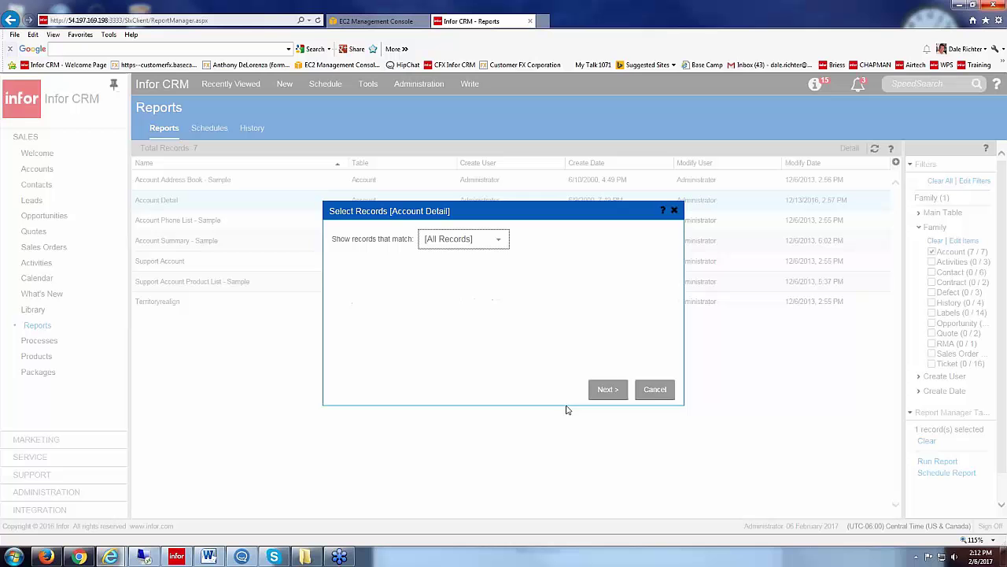
Limit the Account Detail records to Specific Conditions.
{"action": "left_click", "coordinate": [500, 243]}
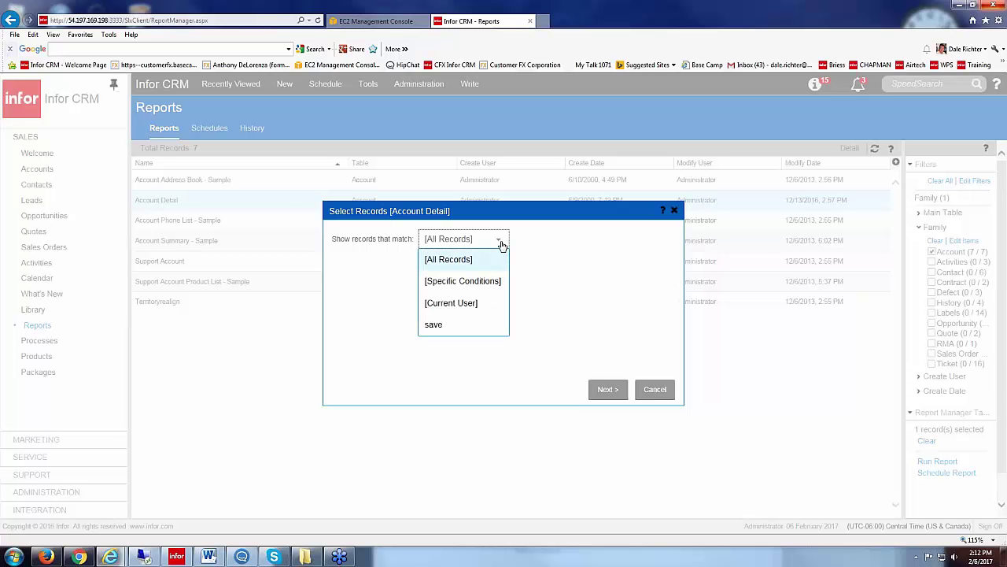
{"action": "left_click", "coordinate": [475, 284]}
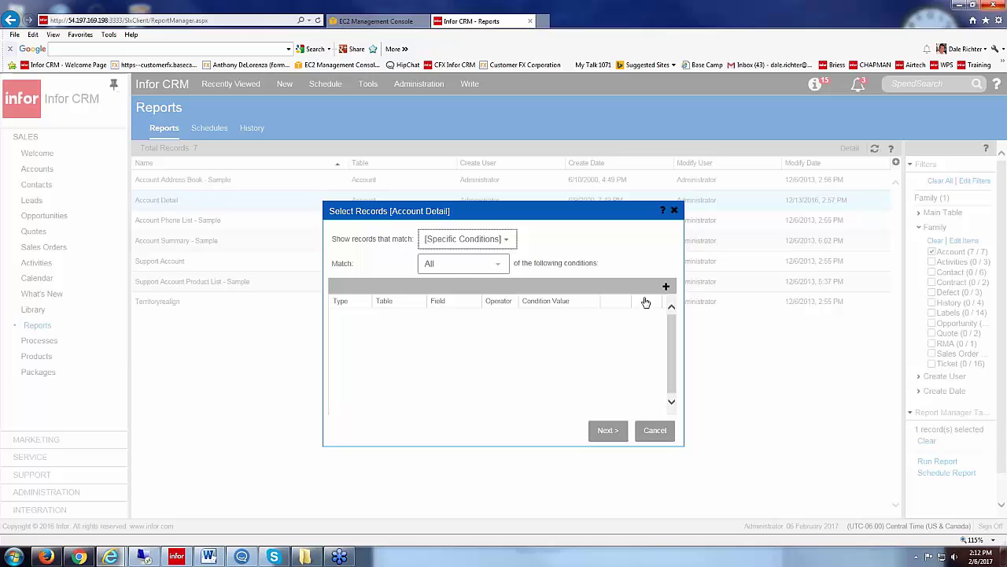
{"action": "left_click", "coordinate": [506, 242]}
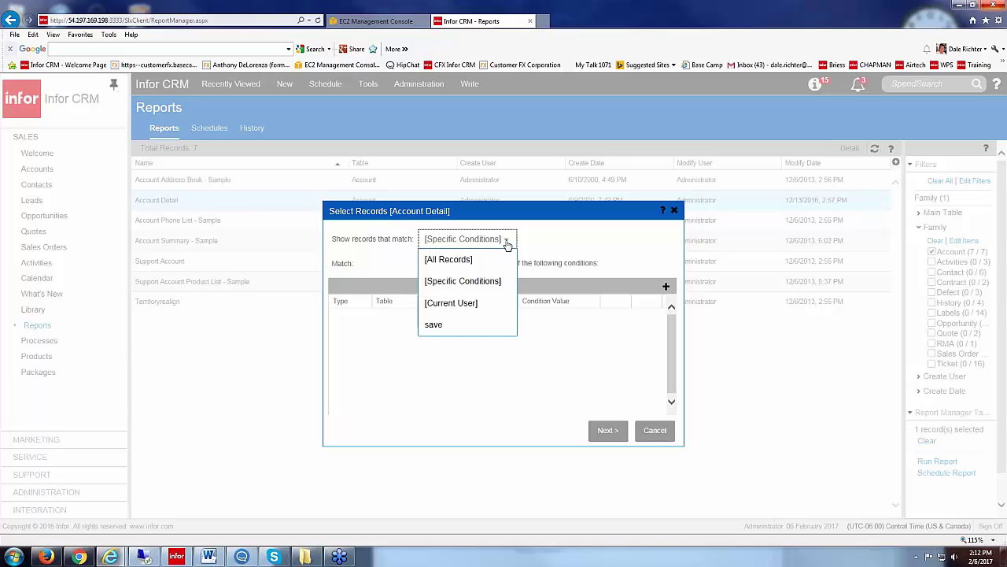
{"action": "left_click", "coordinate": [508, 245]}
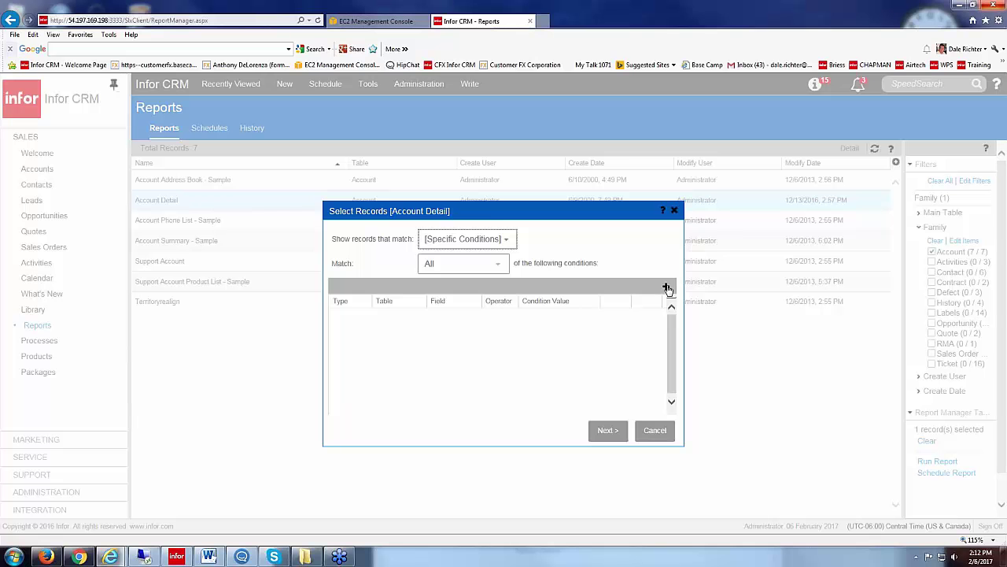
Add a Date Range record condition, then switch to the Remote Desktop session.
{"action": "left_click", "coordinate": [667, 286]}
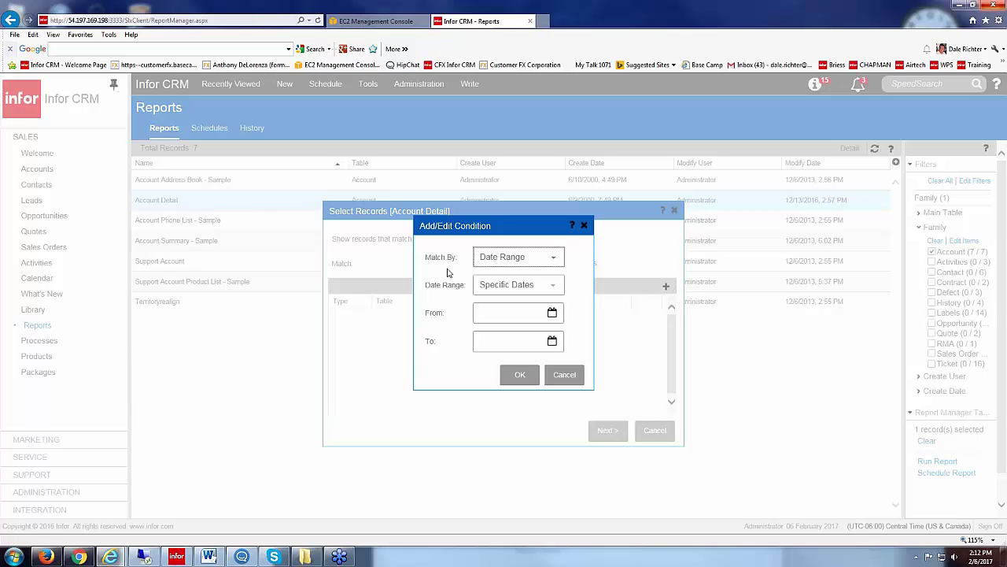
{"action": "left_click", "coordinate": [555, 261]}
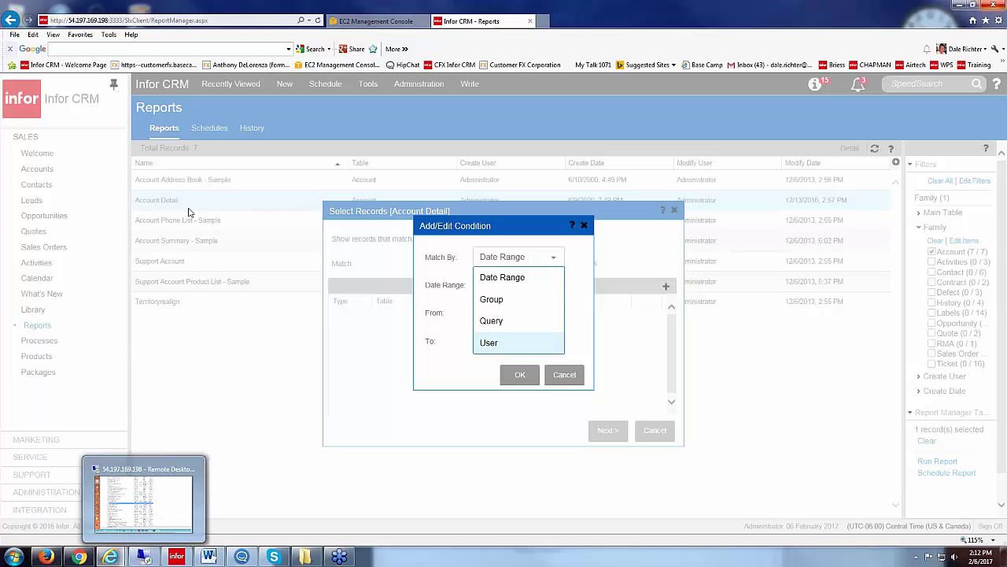
{"action": "left_click", "coordinate": [180, 557]}
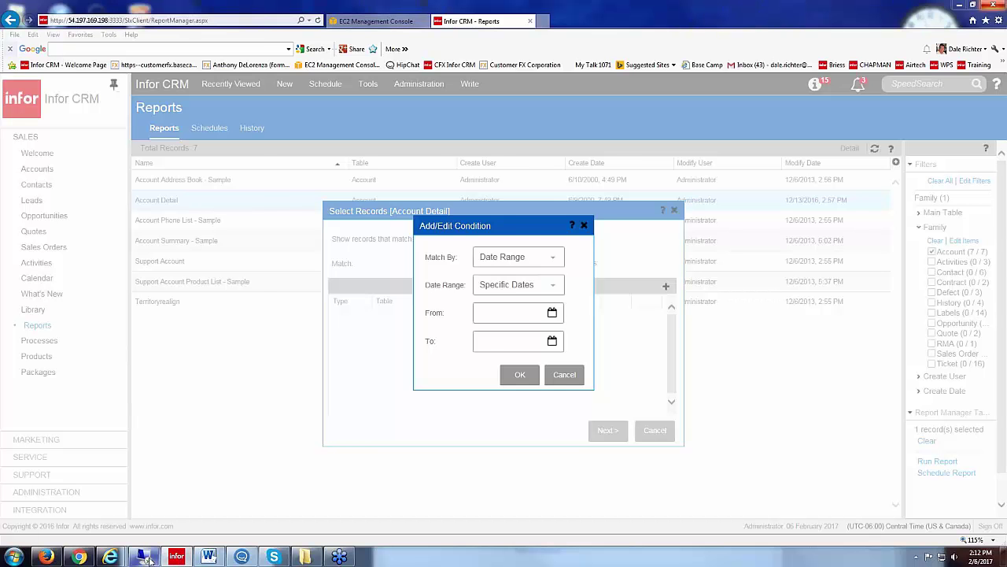
{"action": "left_click", "coordinate": [144, 557]}
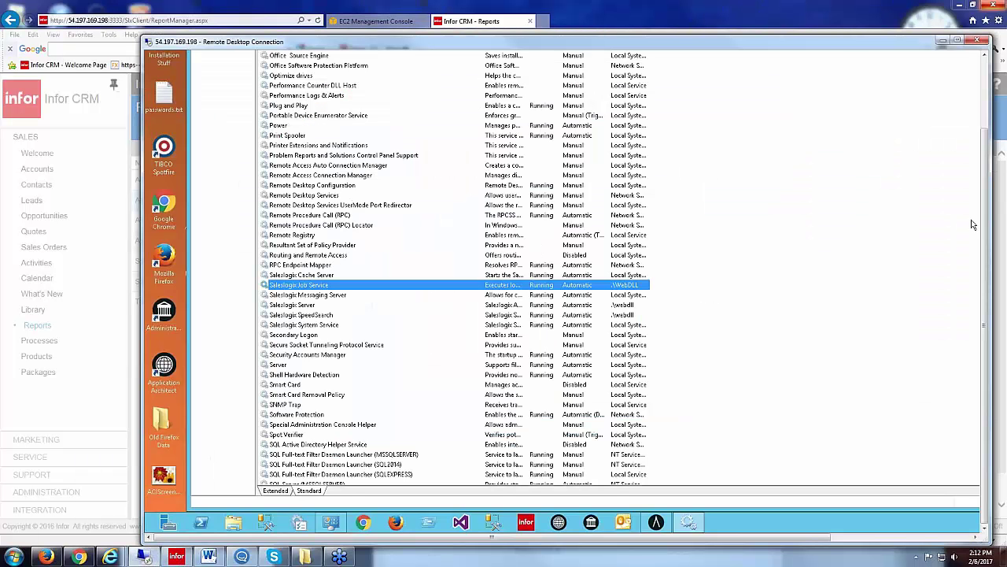
Restore and minimize the Services window, then rearrange the windows on the remote desktop.
{"action": "left_click_drag", "start_coordinate": [985, 221], "coordinate": [992, 120]}
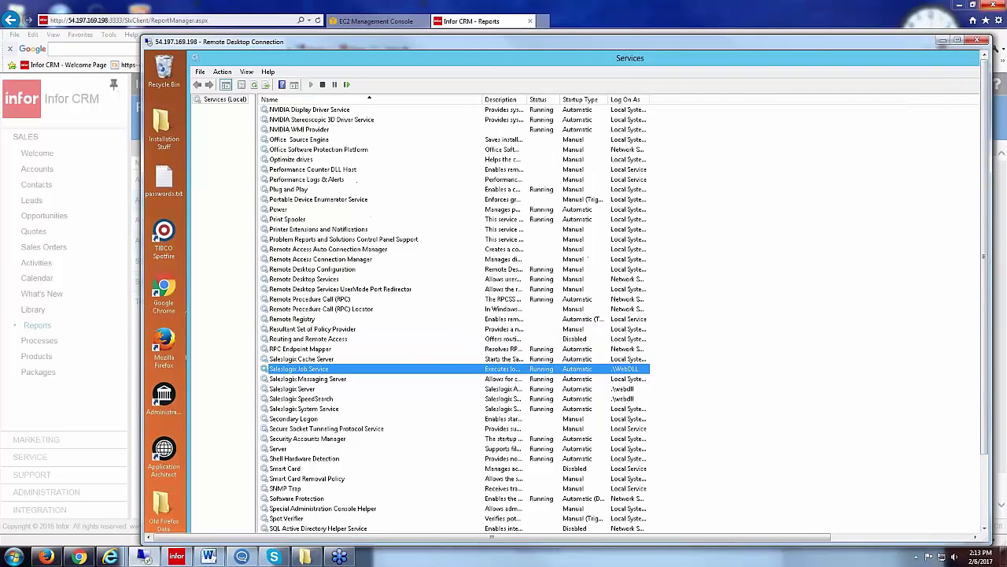
{"action": "double_click", "coordinate": [777, 63]}
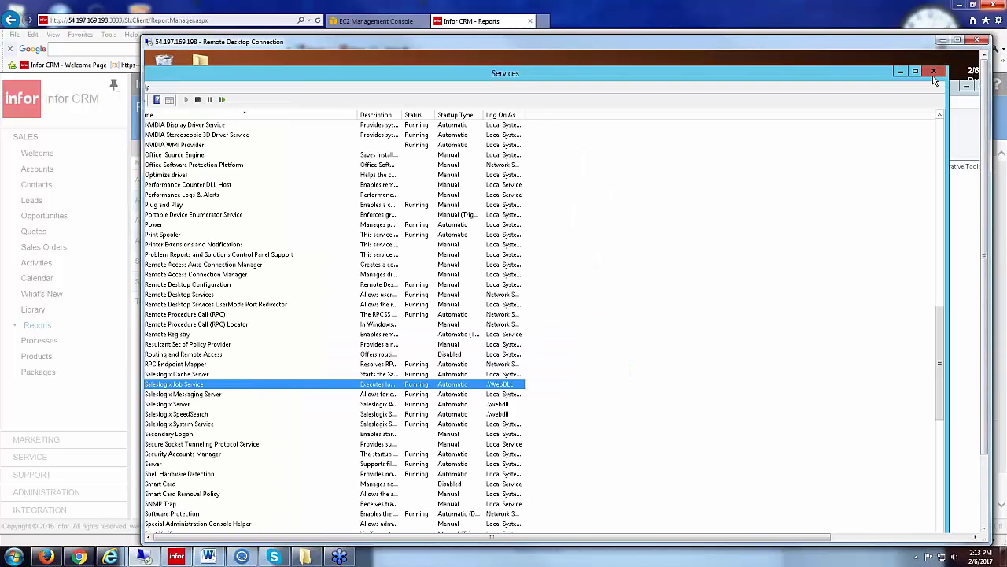
{"action": "left_click", "coordinate": [935, 72]}
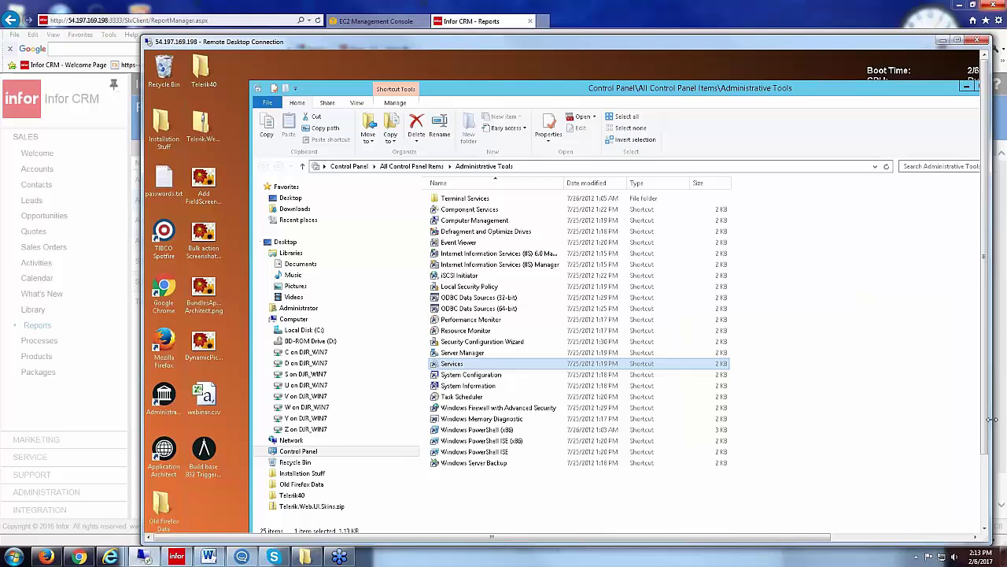
{"action": "left_click_drag", "start_coordinate": [984, 437], "coordinate": [982, 509]}
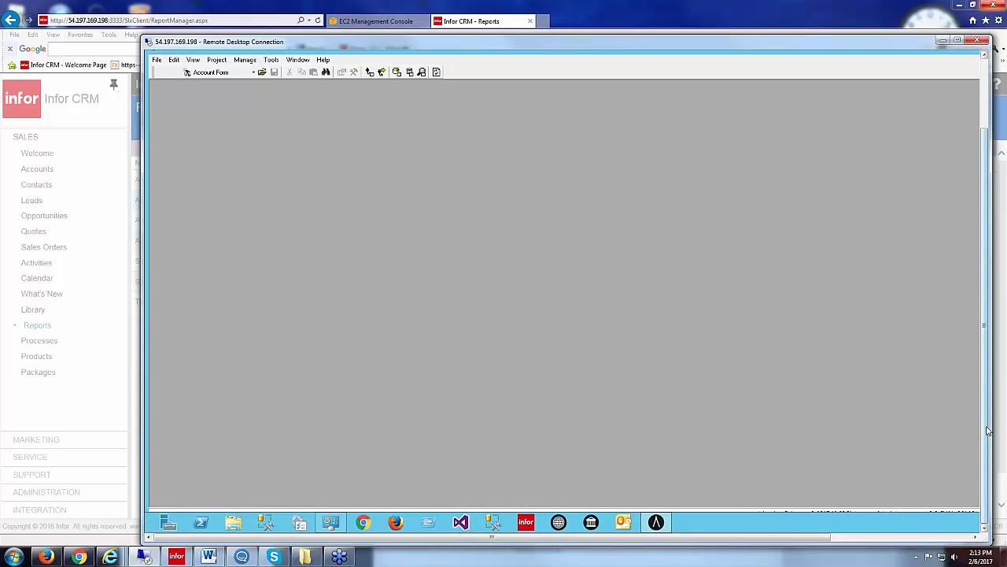
{"action": "left_click_drag", "start_coordinate": [990, 419], "coordinate": [600, 316]}
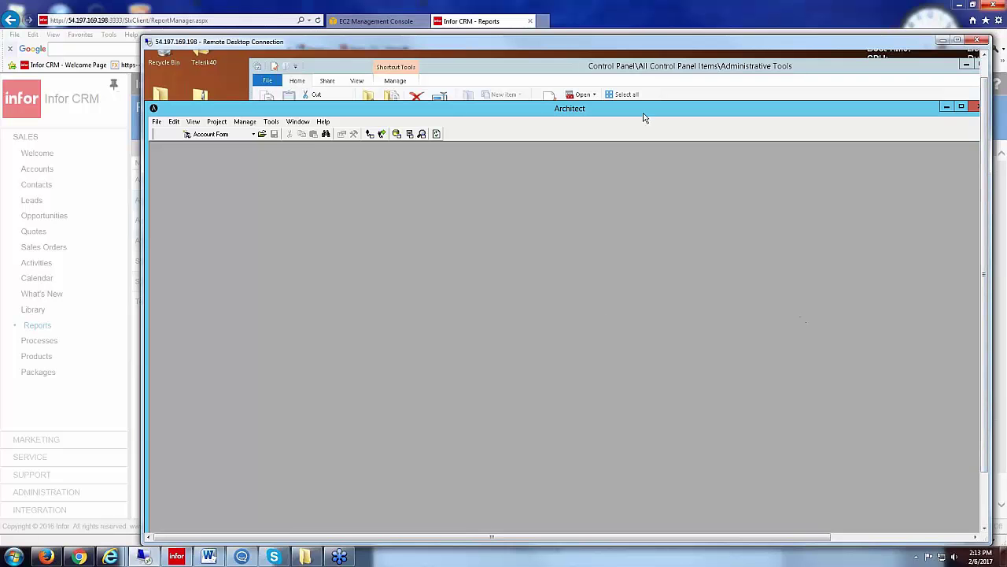
Open Manage > Reports and bring up the context menu for [Report] Account Detail.
{"action": "left_click", "coordinate": [244, 123]}
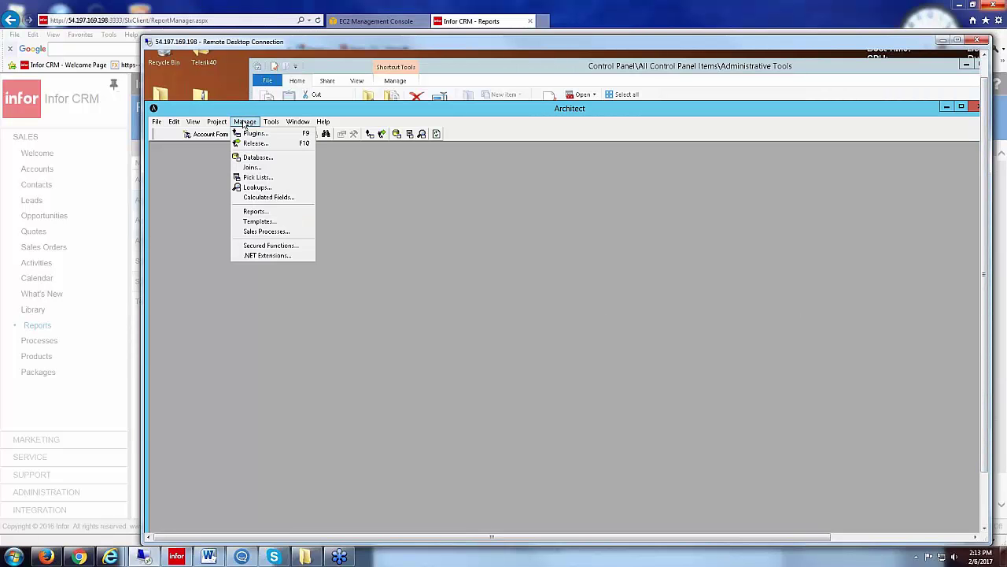
{"action": "left_click", "coordinate": [257, 213]}
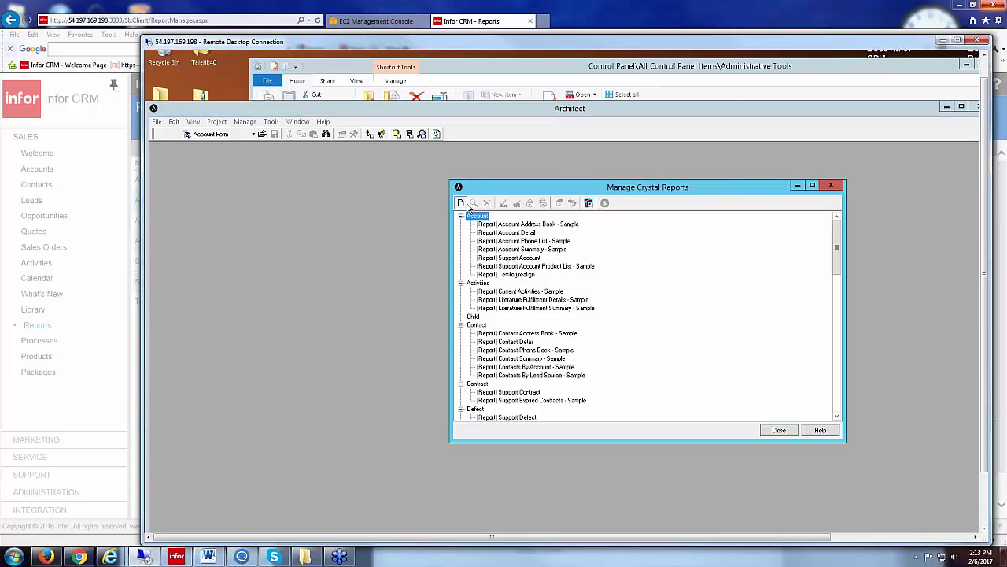
{"action": "left_click", "coordinate": [509, 232]}
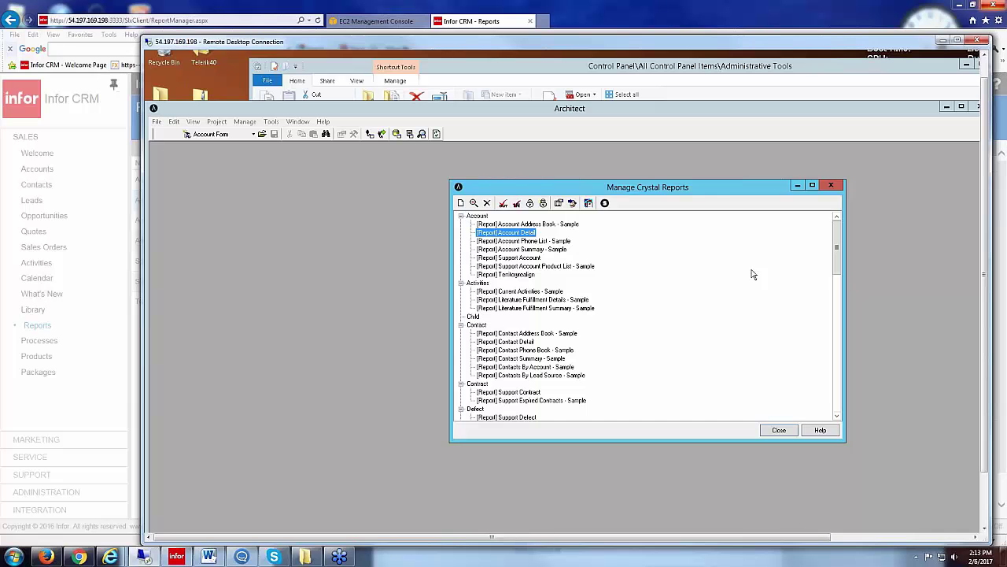
{"action": "right_click", "coordinate": [519, 234]}
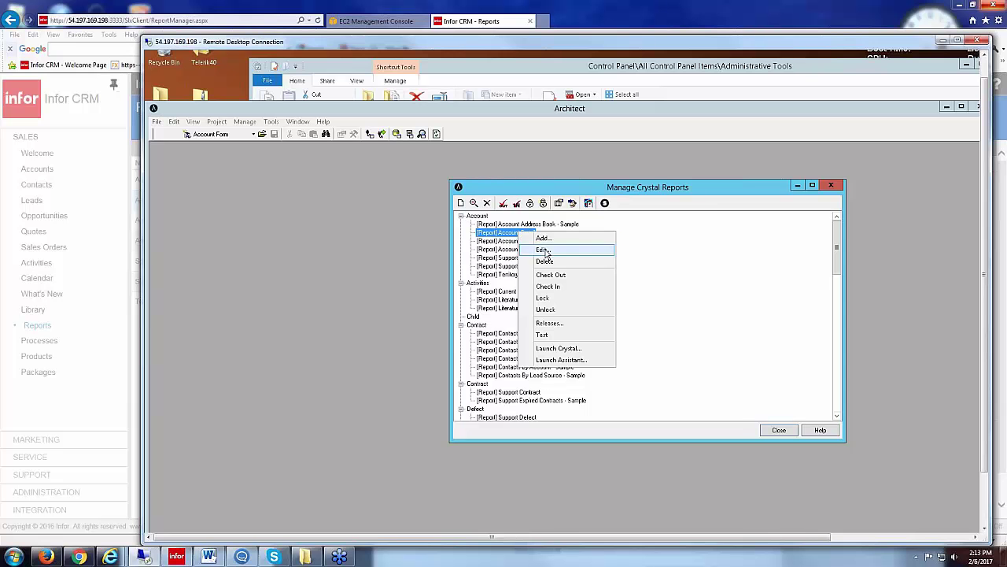
Inspect Account Detail's Crystal Report Properties (Account main table, group/user/date filters), then return to Infor CRM.
{"action": "left_click", "coordinate": [545, 251]}
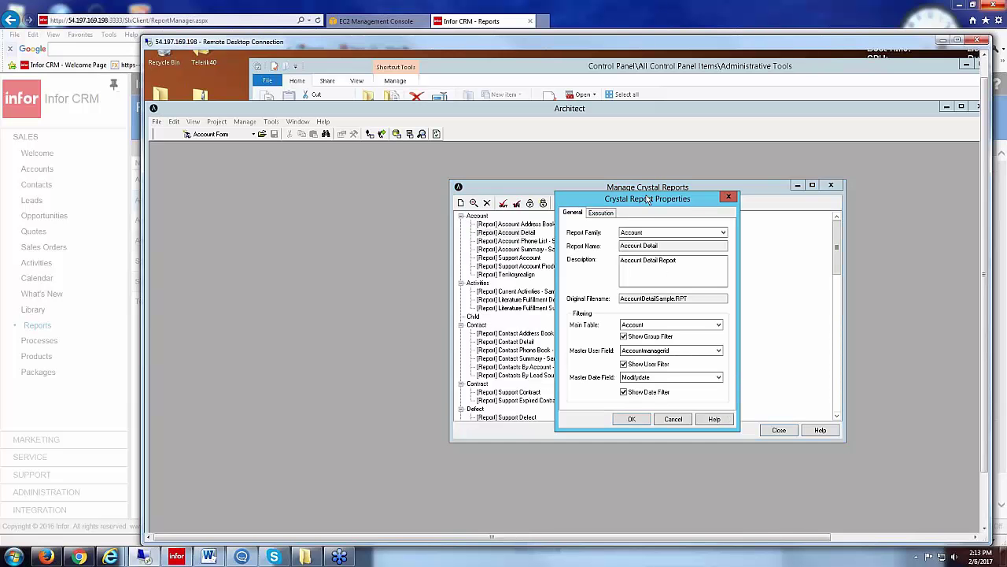
{"action": "left_click_drag", "start_coordinate": [647, 200], "coordinate": [281, 164]}
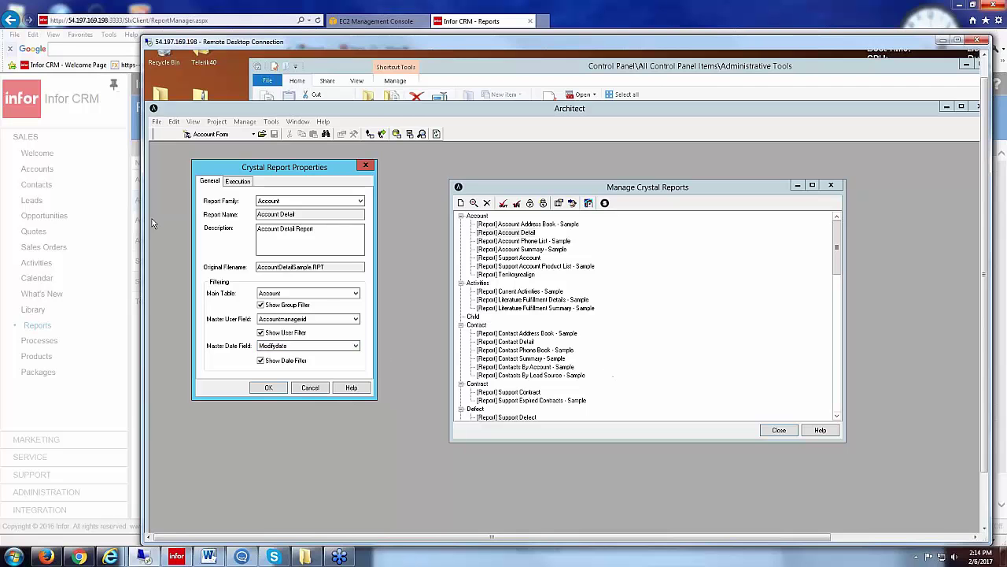
{"action": "left_click", "coordinate": [94, 159]}
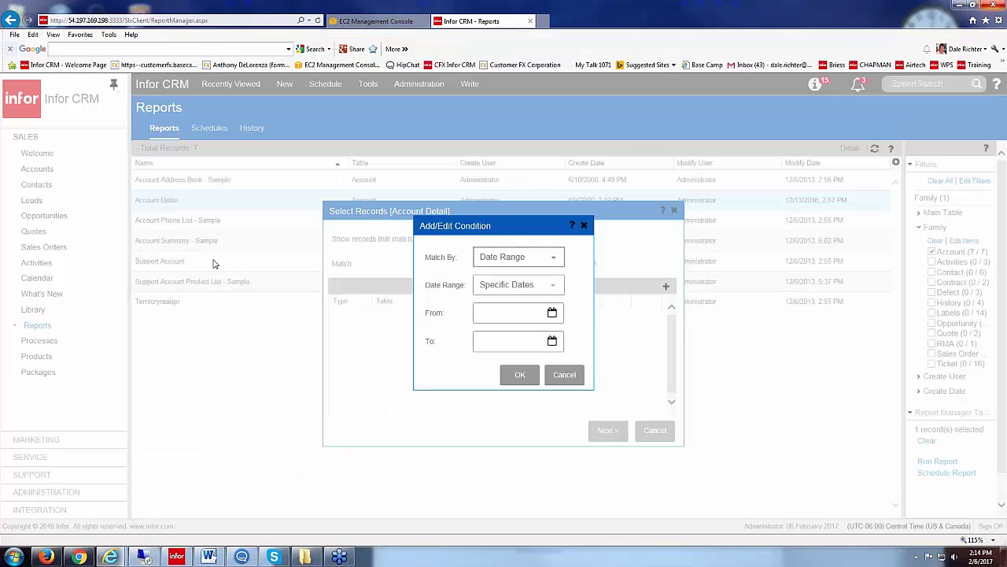
Change the condition's Match By from date range to User and select a user.
{"action": "left_click", "coordinate": [552, 287]}
{"action": "left_click", "coordinate": [556, 285]}
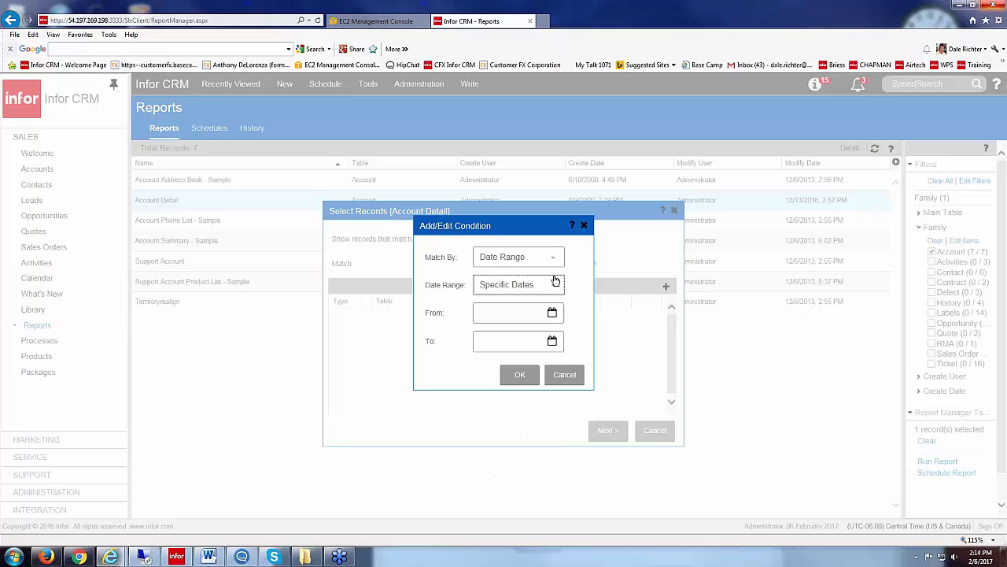
{"action": "left_click", "coordinate": [554, 259]}
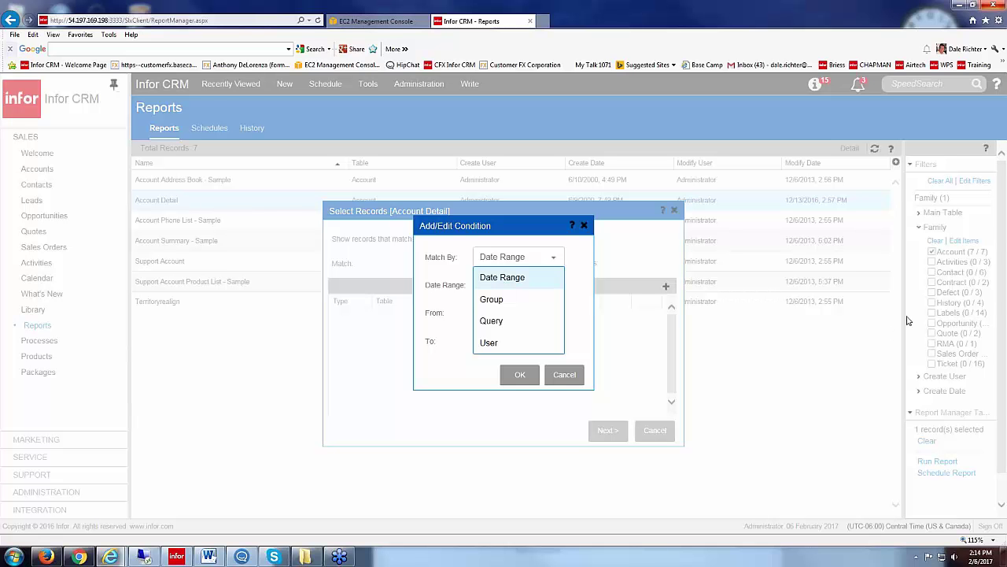
{"action": "left_click", "coordinate": [499, 344]}
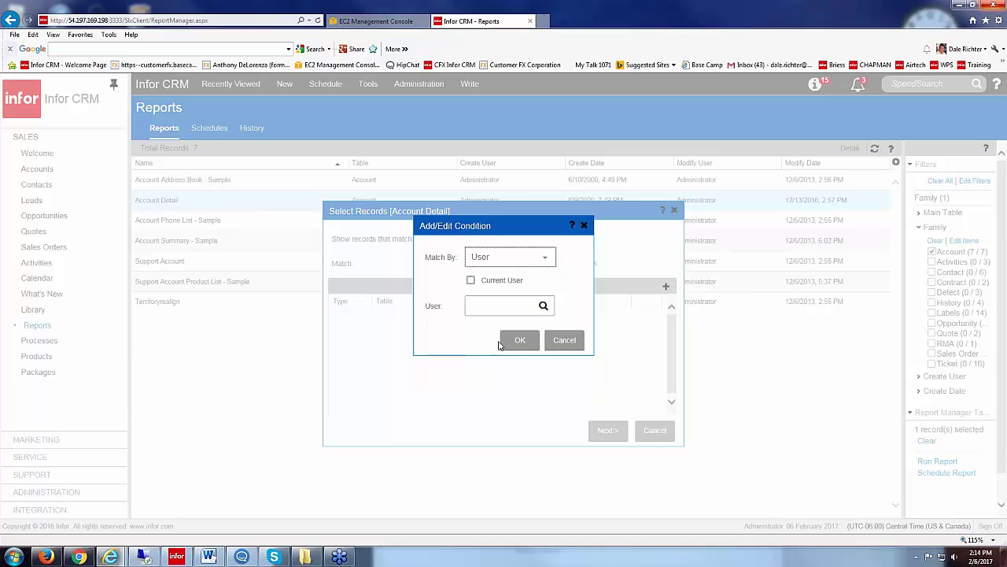
{"action": "left_click", "coordinate": [543, 306]}
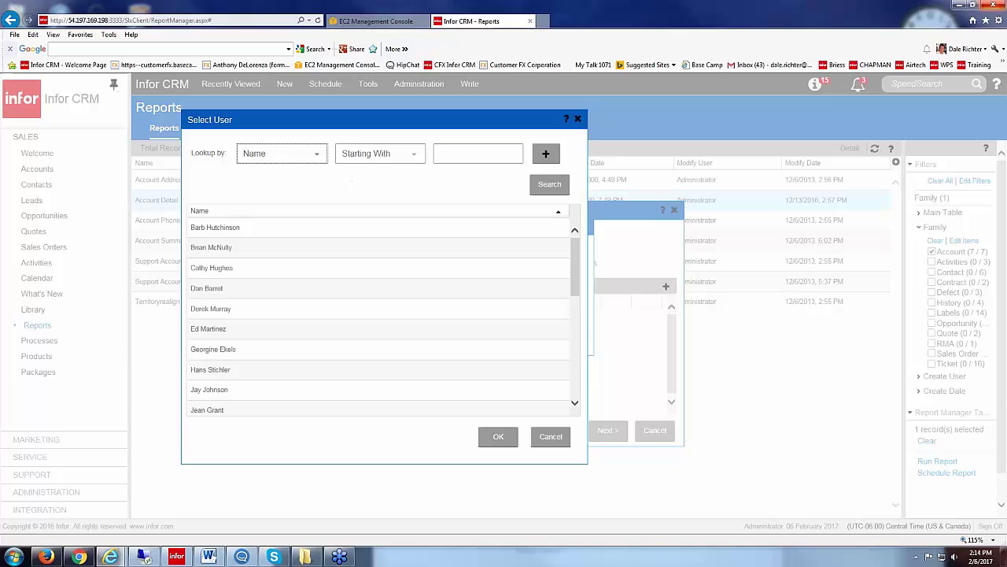
{"action": "left_click", "coordinate": [233, 272]}
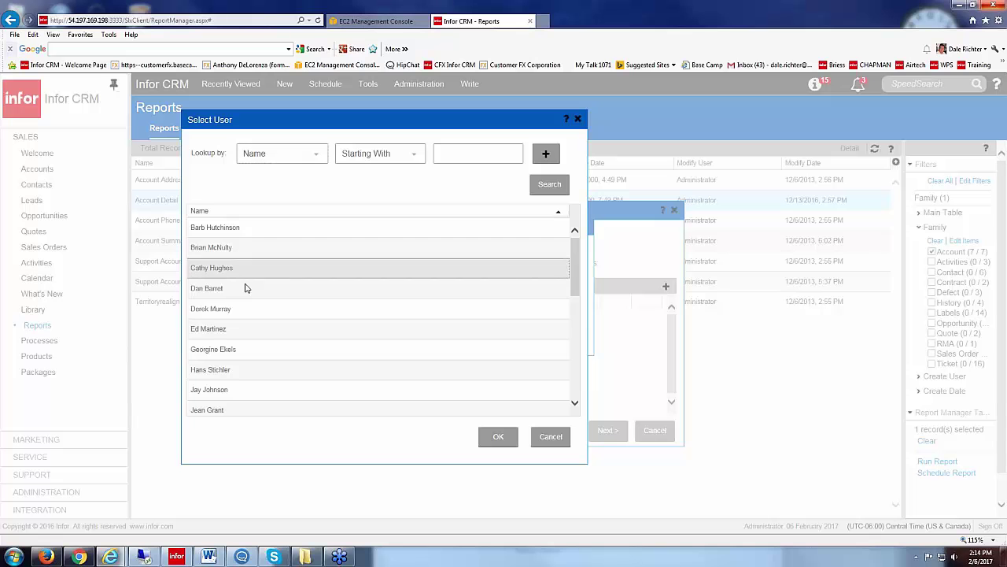
{"action": "left_click", "coordinate": [497, 437]}
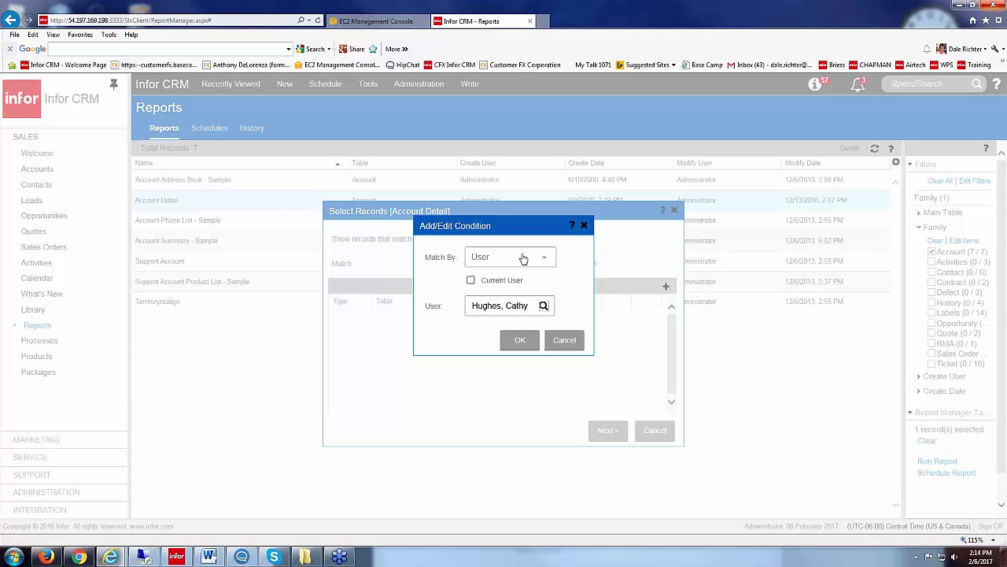
Cancel the Add/Edit Condition dialog so no user condition is added.
{"action": "left_click", "coordinate": [545, 262]}
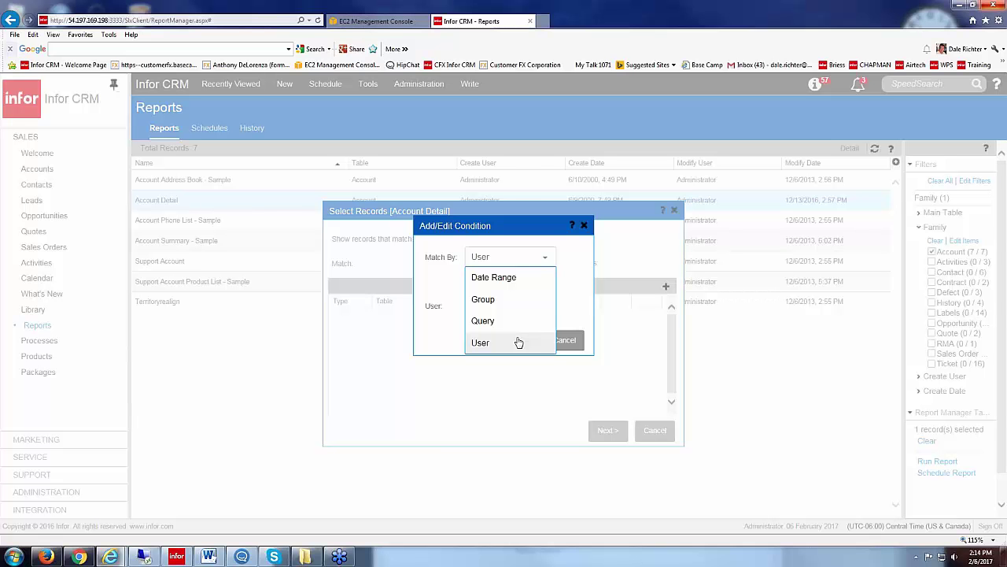
{"action": "left_click", "coordinate": [642, 340]}
{"action": "left_click", "coordinate": [573, 340]}
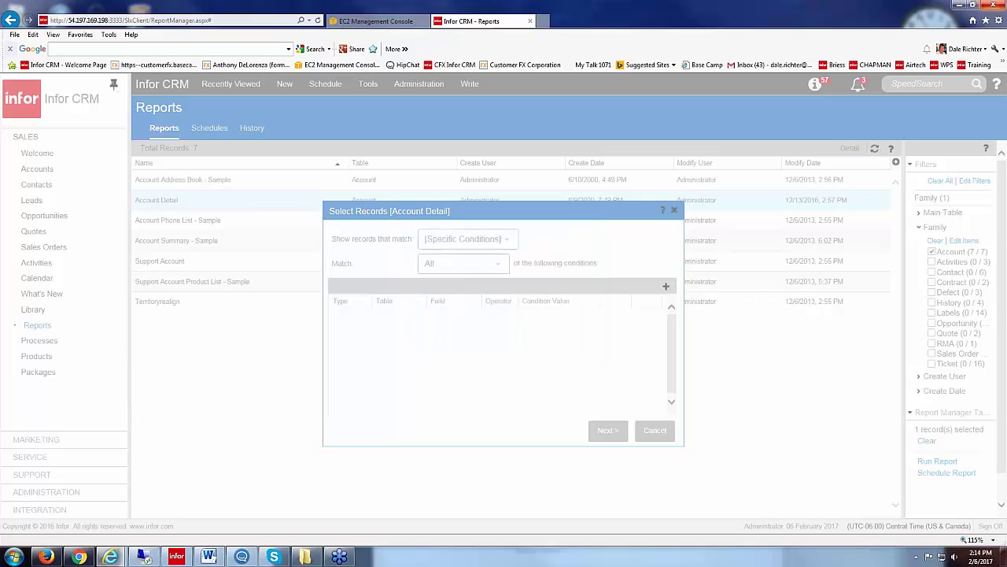
Add a Group Is Customers condition to Select Records, then cancel the extra condition dialog.
{"action": "left_click", "coordinate": [666, 286]}
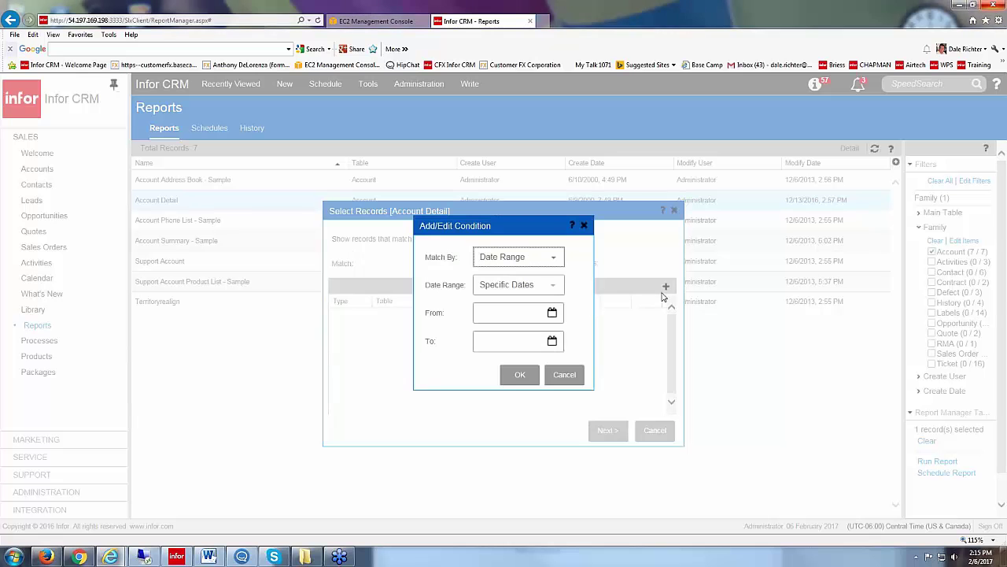
{"action": "left_click", "coordinate": [554, 258]}
{"action": "left_click", "coordinate": [491, 299]}
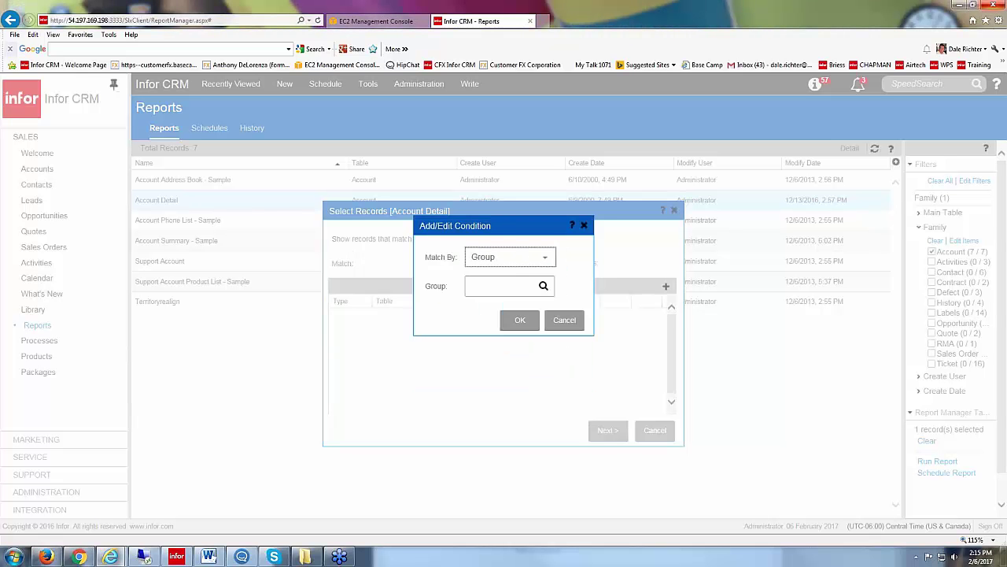
{"action": "left_click", "coordinate": [543, 285]}
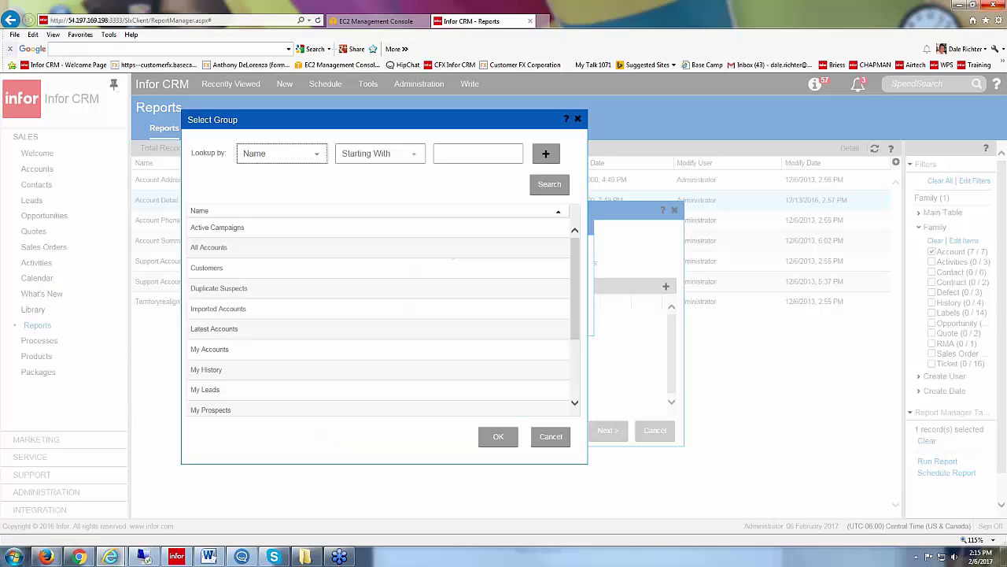
{"action": "left_click", "coordinate": [236, 249]}
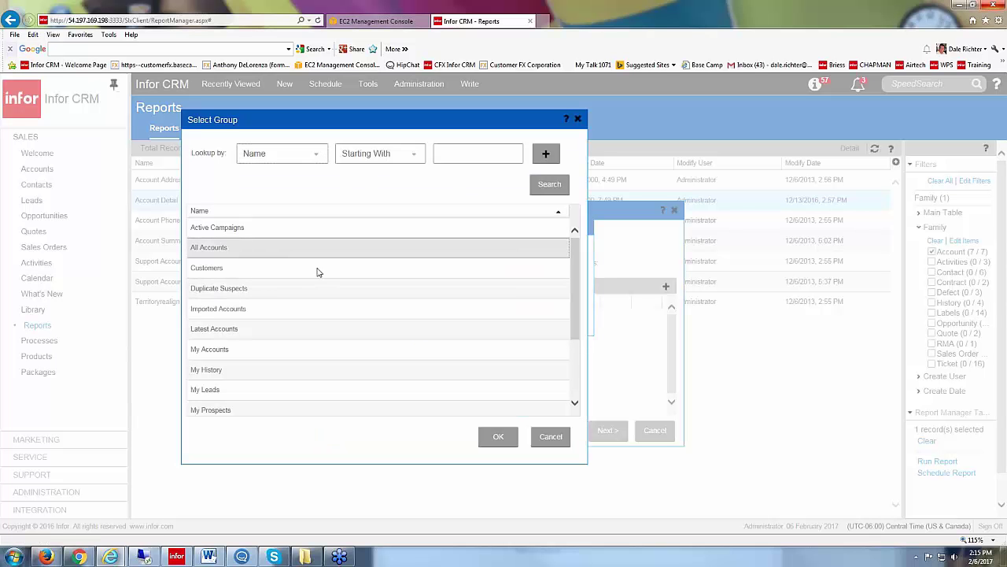
{"action": "left_click", "coordinate": [214, 268]}
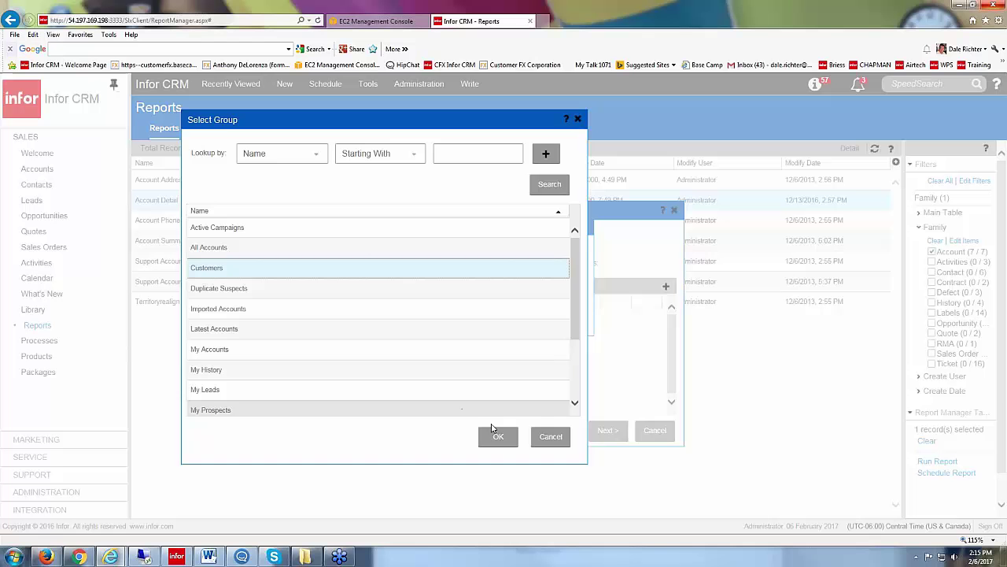
{"action": "left_click", "coordinate": [489, 436]}
{"action": "left_click", "coordinate": [520, 320]}
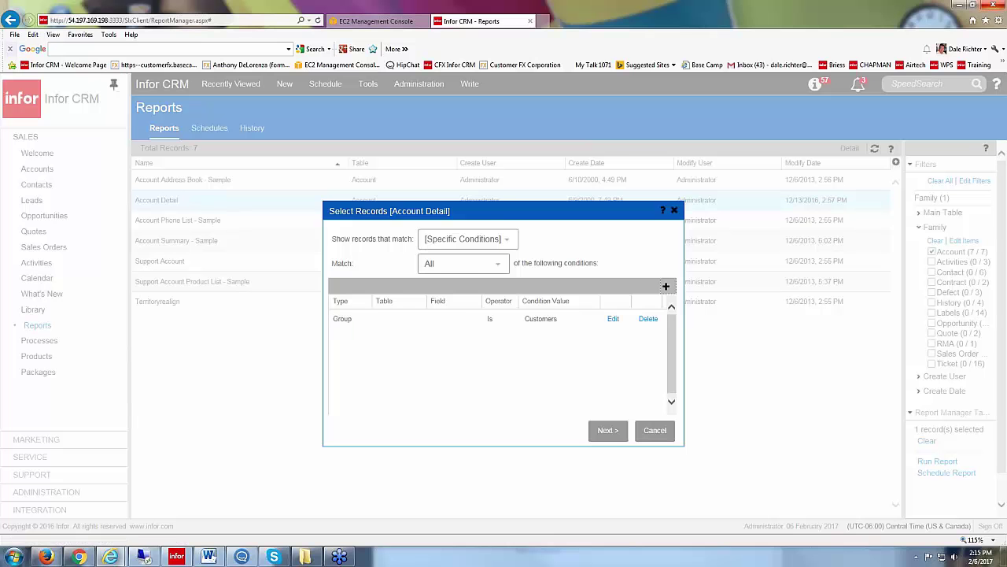
{"action": "left_click", "coordinate": [668, 285]}
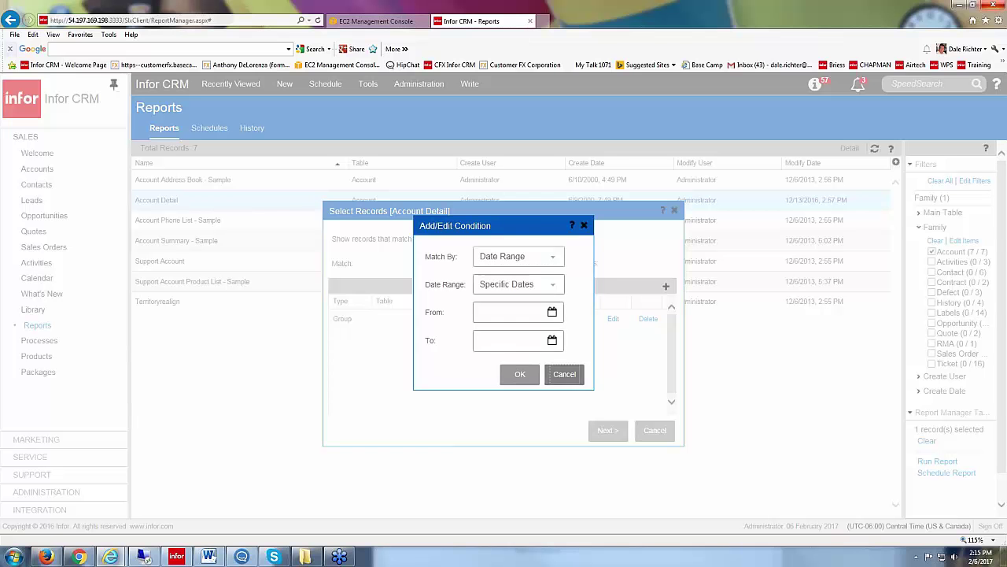
{"action": "left_click", "coordinate": [564, 375]}
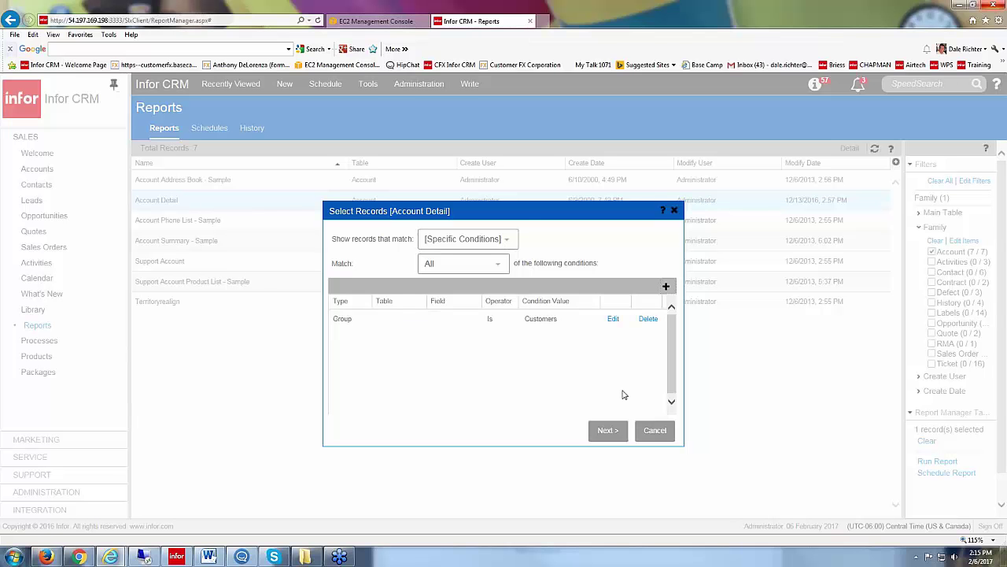
Continue past Select Records and Enter Values, and finish with PDF as the export format.
{"action": "left_click", "coordinate": [608, 429]}
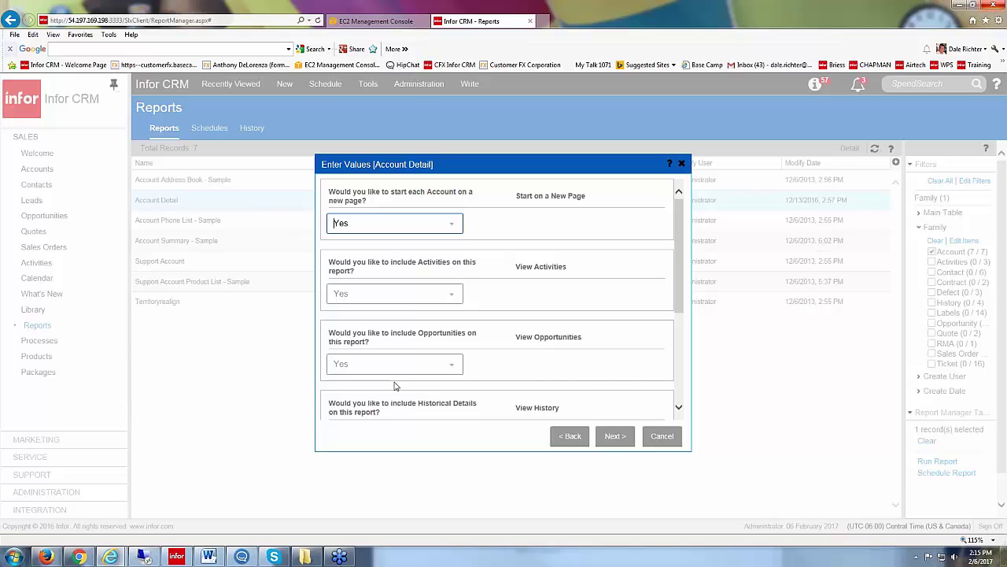
{"action": "left_click", "coordinate": [615, 435]}
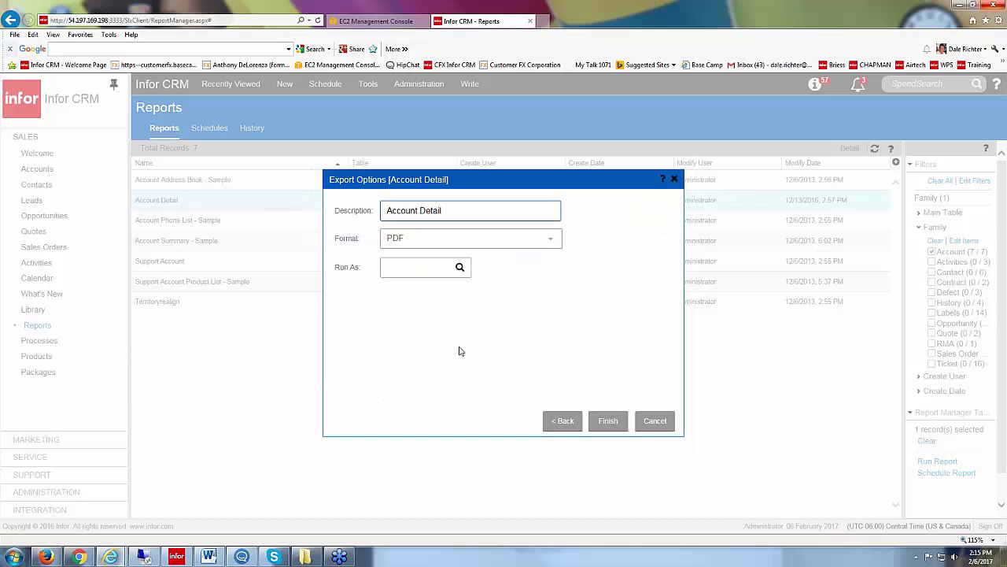
{"action": "left_click", "coordinate": [606, 421]}
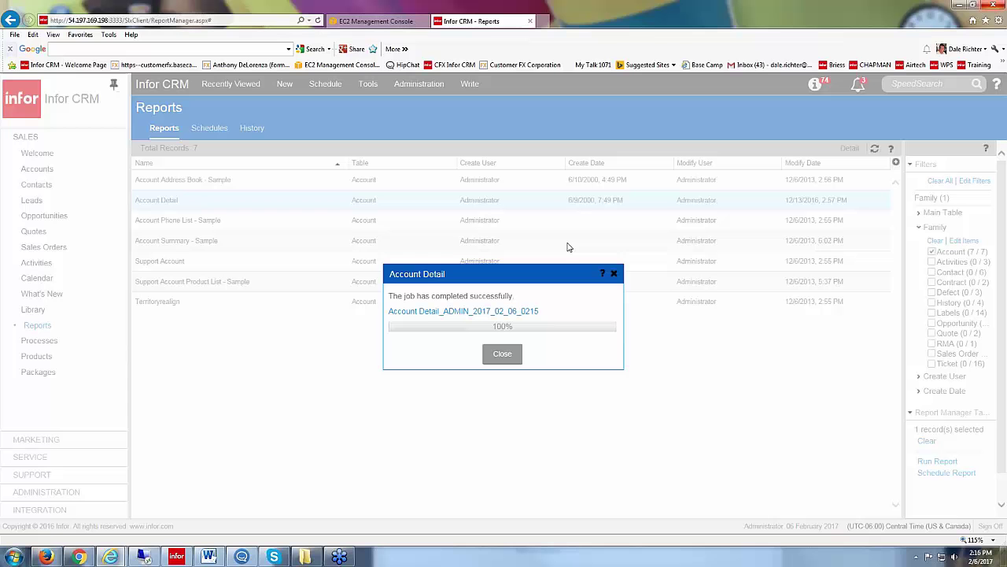
{"action": "left_click", "coordinate": [467, 312]}
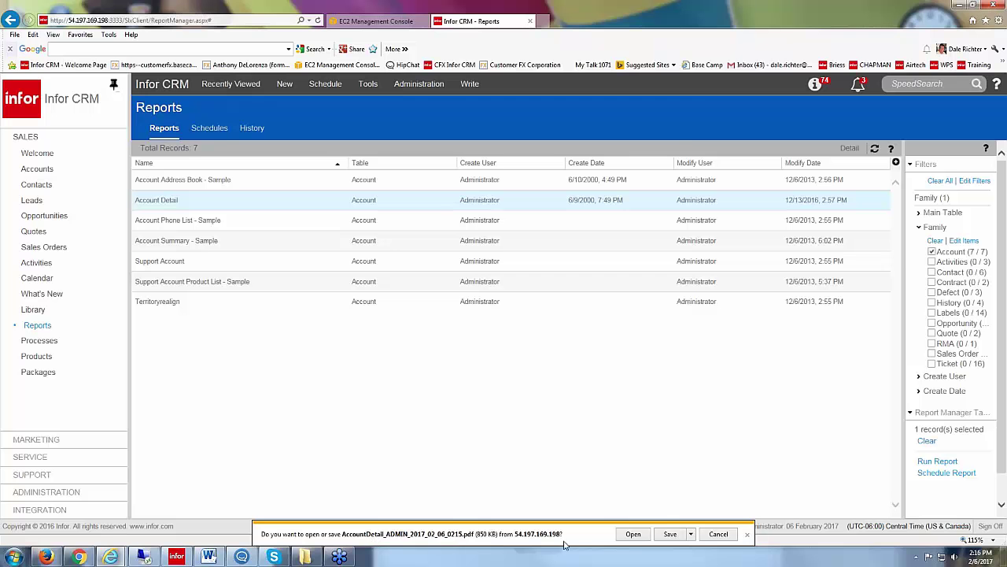
{"action": "left_click", "coordinate": [633, 534]}
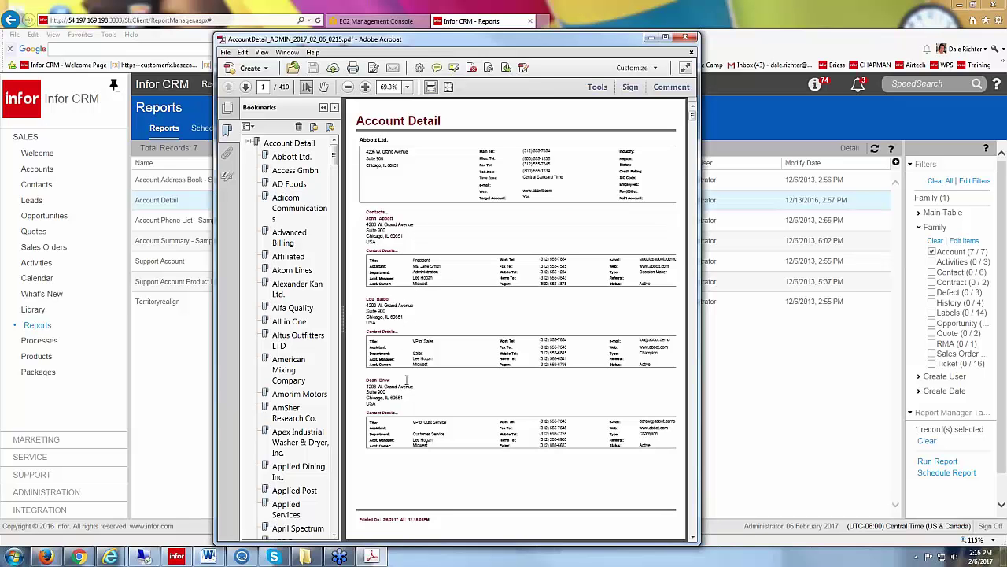
{"action": "left_click_drag", "start_coordinate": [412, 439], "coordinate": [370, 446]}
{"action": "scroll", "coordinate": [407, 459], "scroll_direction": "down", "scroll_amount": 5}
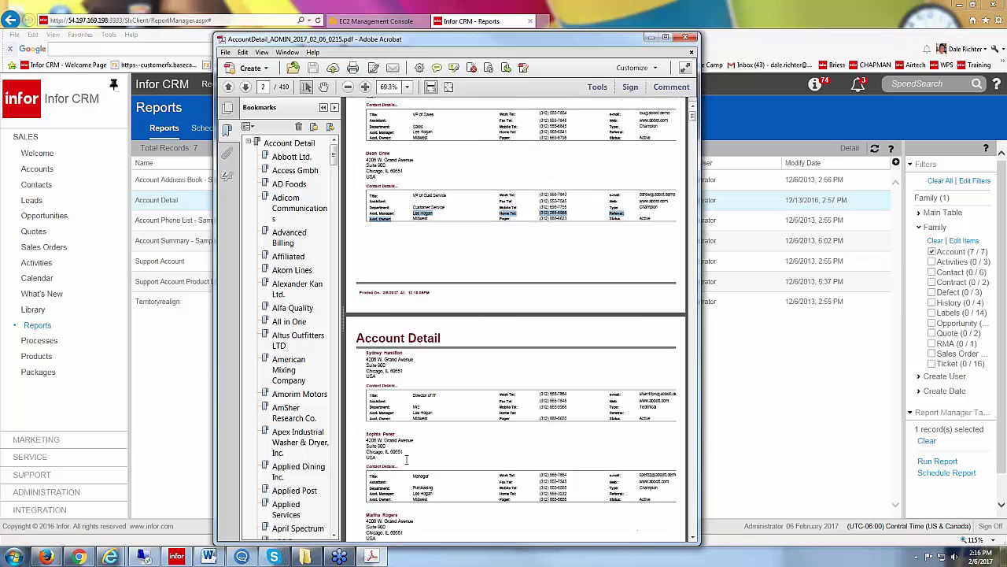
{"action": "scroll", "coordinate": [406, 459], "scroll_direction": "down", "scroll_amount": 3}
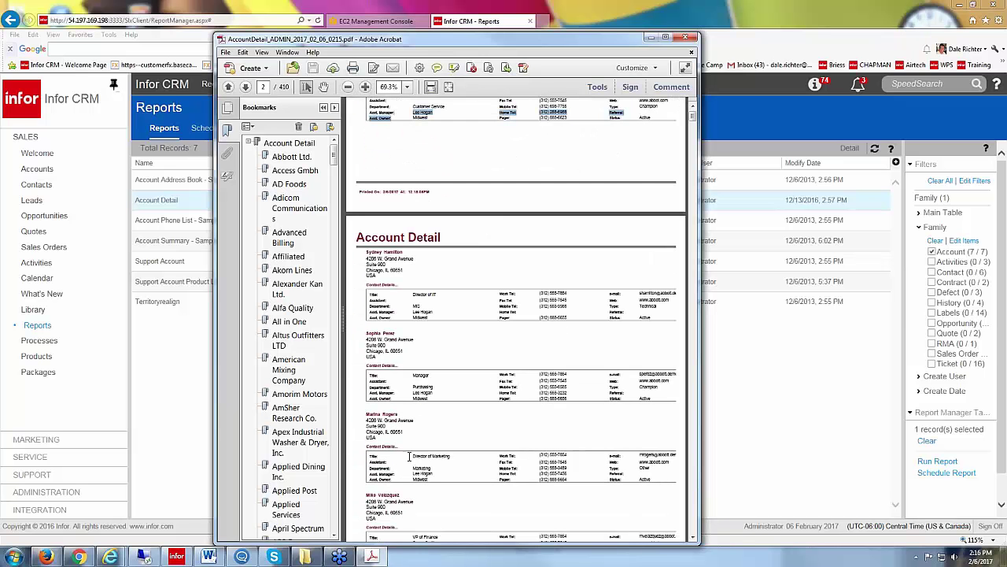
{"action": "scroll", "coordinate": [380, 327], "scroll_direction": "down", "scroll_amount": 4}
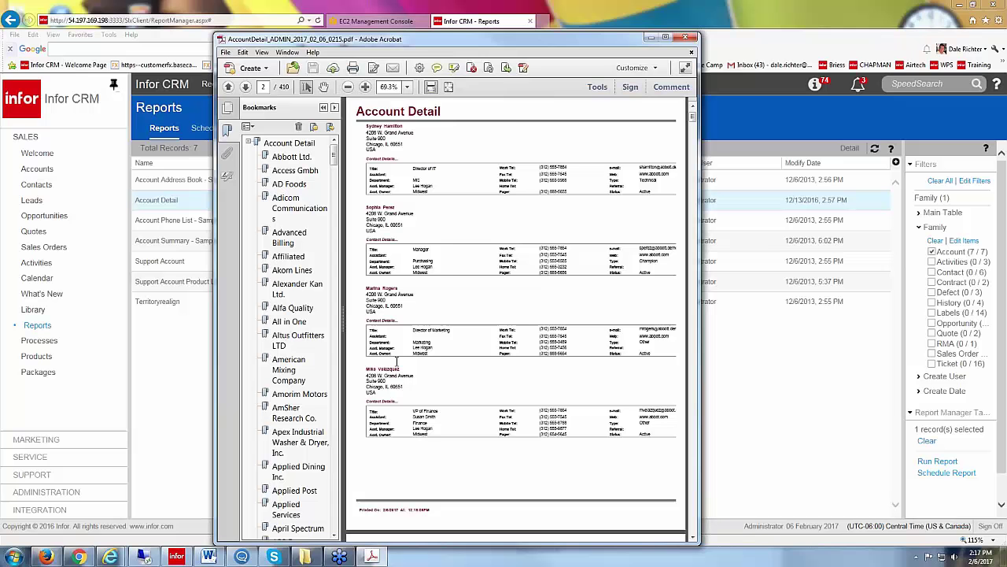
{"action": "scroll", "coordinate": [442, 383], "scroll_direction": "down", "scroll_amount": 4}
{"action": "scroll", "coordinate": [515, 319], "scroll_direction": "down", "scroll_amount": 4}
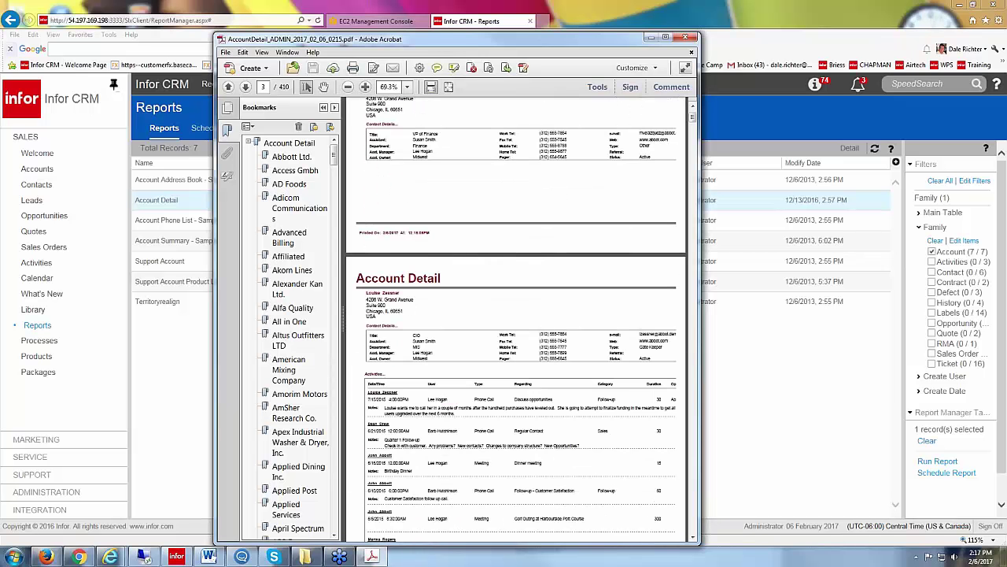
{"action": "scroll", "coordinate": [415, 368], "scroll_direction": "down", "scroll_amount": 3}
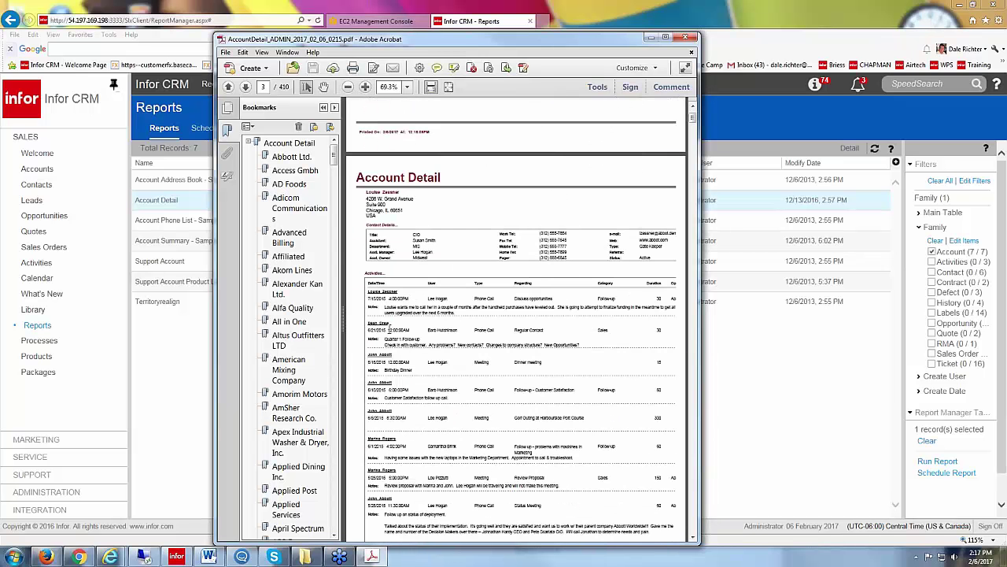
{"action": "left_click_drag", "start_coordinate": [362, 271], "coordinate": [538, 348]}
{"action": "scroll", "coordinate": [463, 390], "scroll_direction": "down", "scroll_amount": 9}
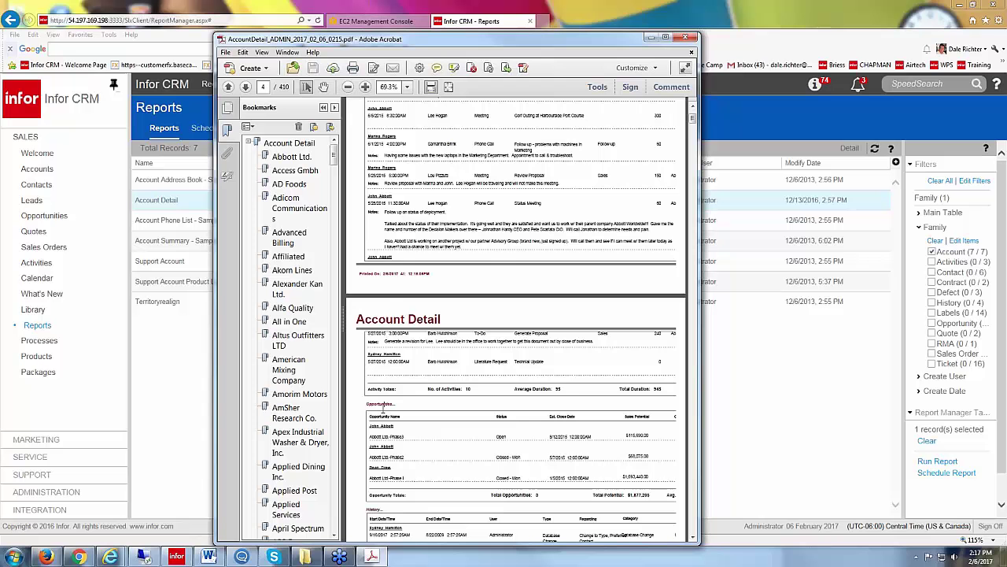
{"action": "left_click_drag", "start_coordinate": [455, 423], "coordinate": [446, 450]}
{"action": "scroll", "coordinate": [446, 450], "scroll_direction": "down", "scroll_amount": 12}
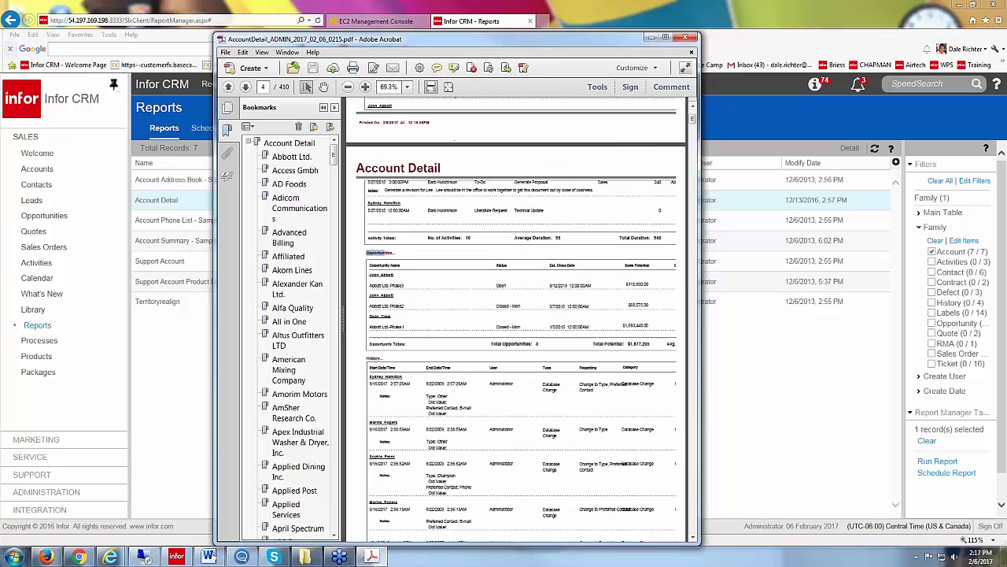
{"action": "scroll", "coordinate": [466, 425], "scroll_direction": "down", "scroll_amount": 12}
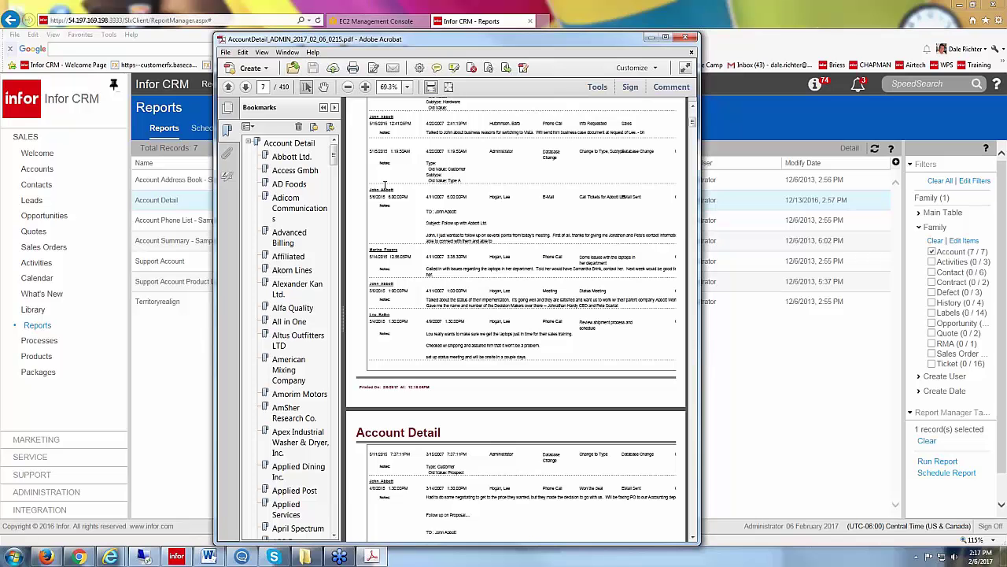
{"action": "scroll", "coordinate": [447, 468], "scroll_direction": "down", "scroll_amount": 10}
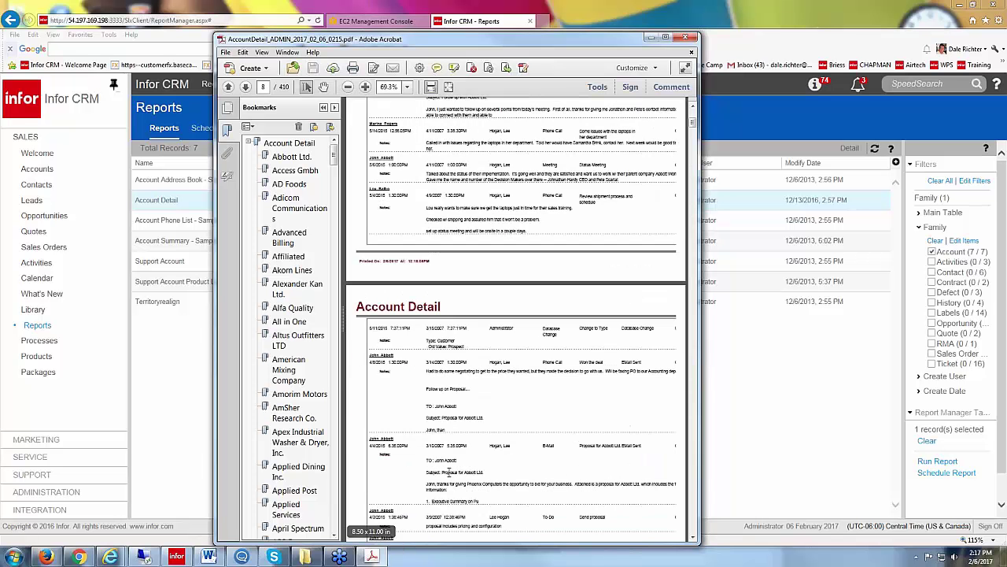
{"action": "scroll", "coordinate": [447, 469], "scroll_direction": "down", "scroll_amount": 15}
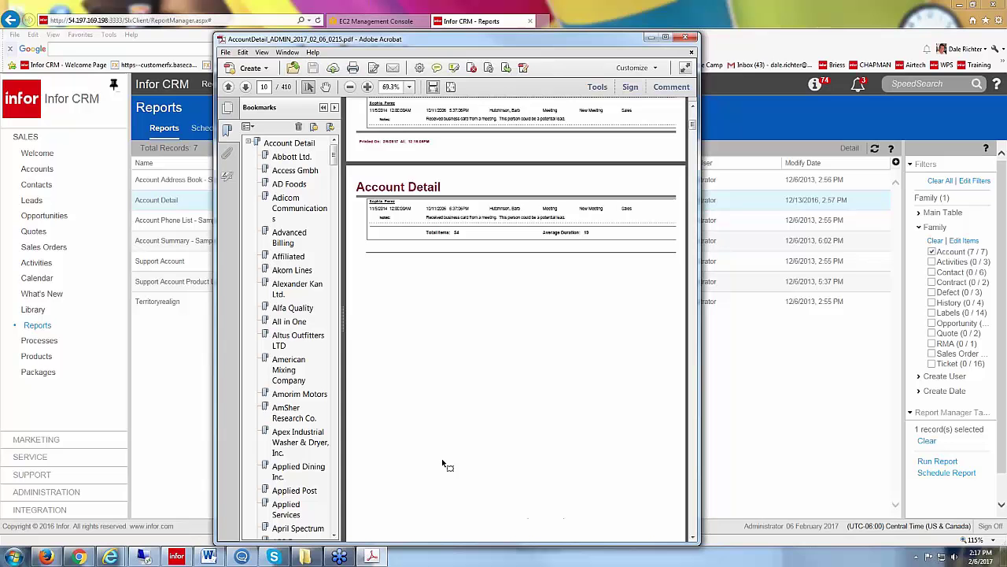
{"action": "scroll", "coordinate": [442, 460], "scroll_direction": "up", "scroll_amount": 5}
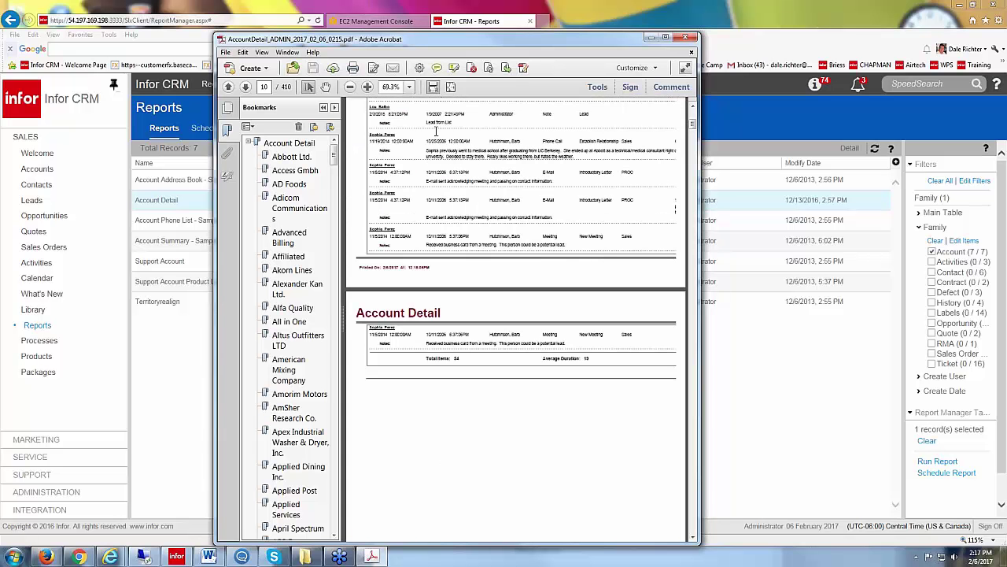
{"action": "scroll", "coordinate": [431, 389], "scroll_direction": "down", "scroll_amount": 12}
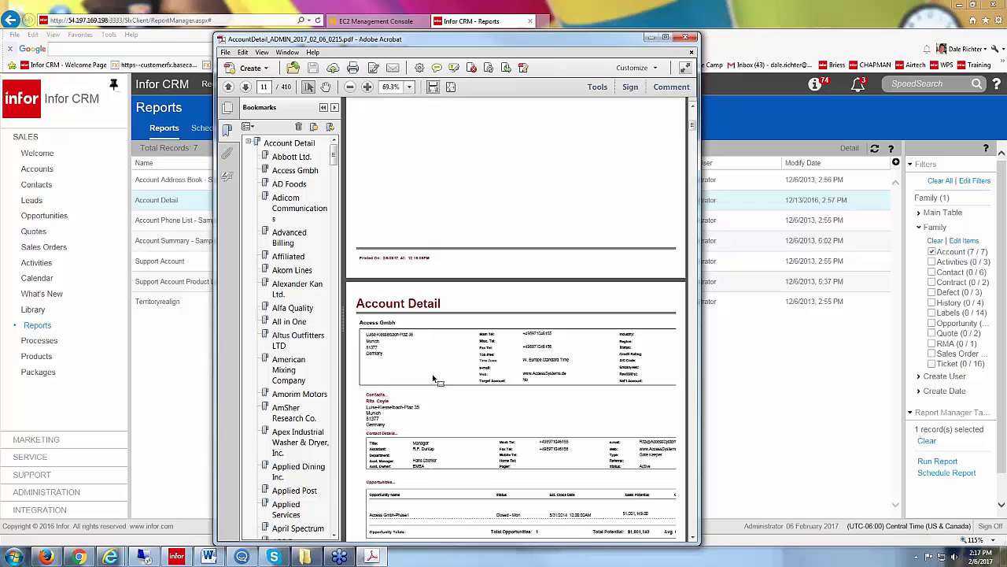
{"action": "scroll", "coordinate": [432, 377], "scroll_direction": "up", "scroll_amount": 5}
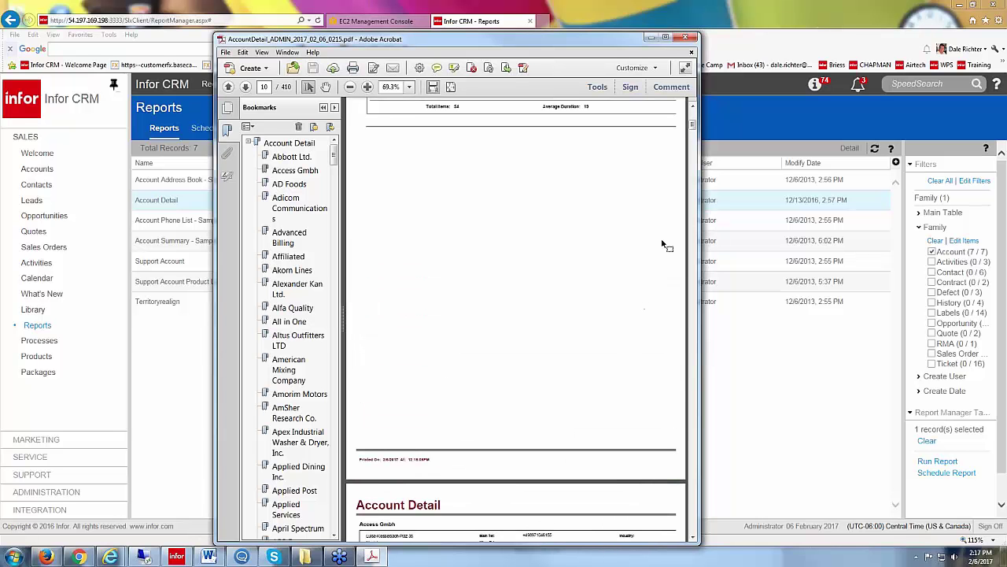
{"action": "key", "text": "End"}
Close the Acrobat PDF and view the History tab listing the Account Detail run.
{"action": "left_click", "coordinate": [689, 39]}
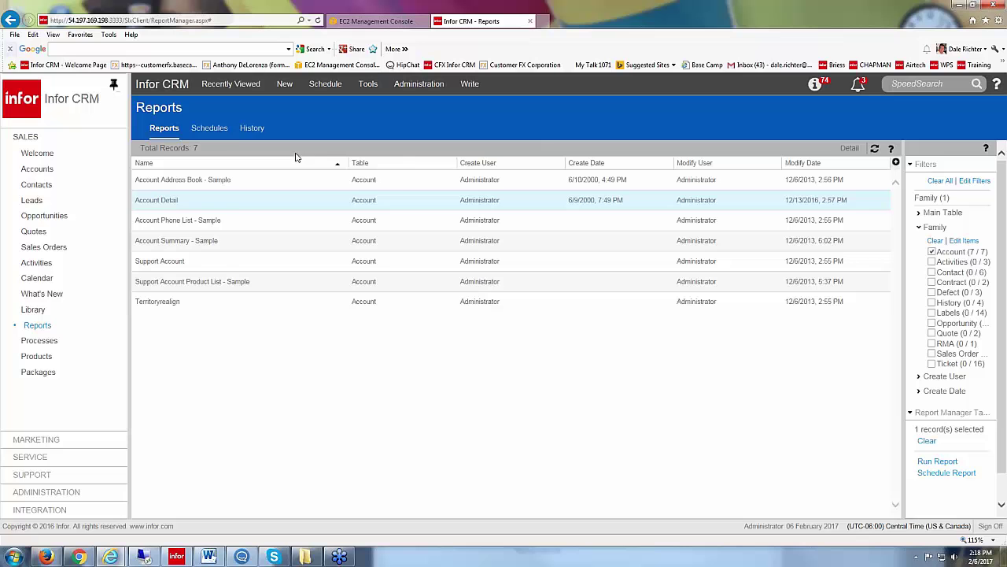
{"action": "left_click", "coordinate": [254, 130]}
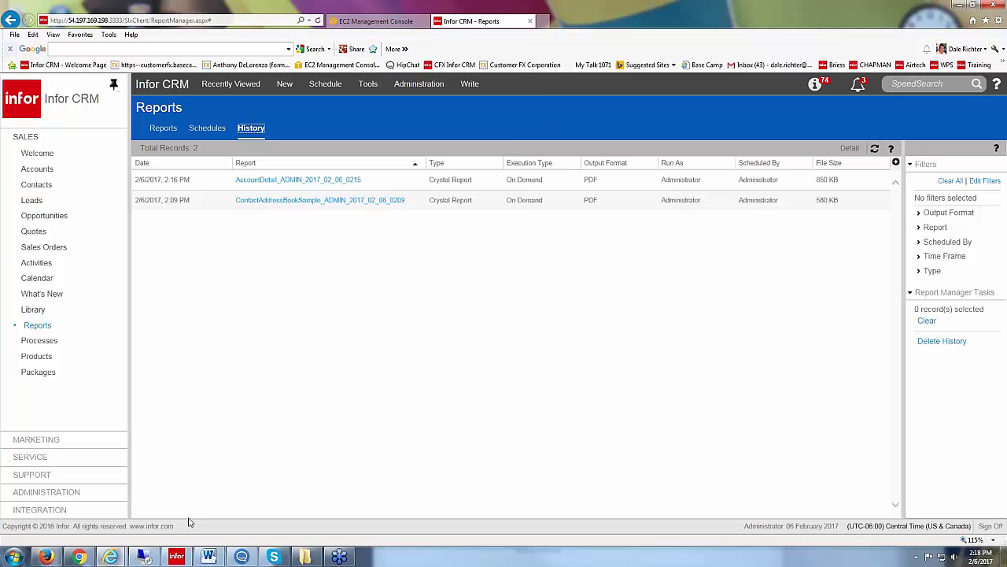
In the remote Architect session, cancel the report properties and close the Crystal Reports manager.
{"action": "left_click", "coordinate": [140, 557]}
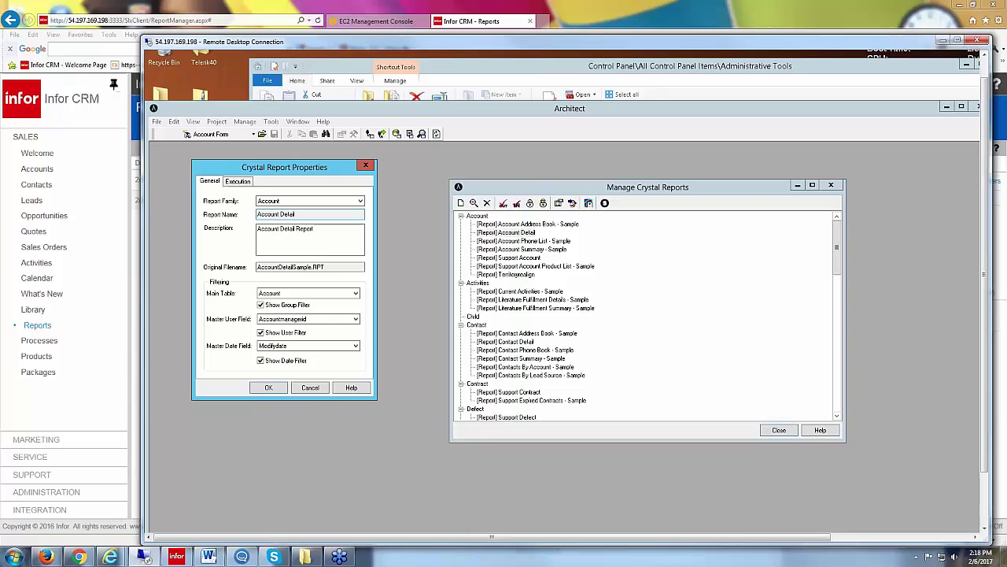
{"action": "left_click", "coordinate": [366, 166]}
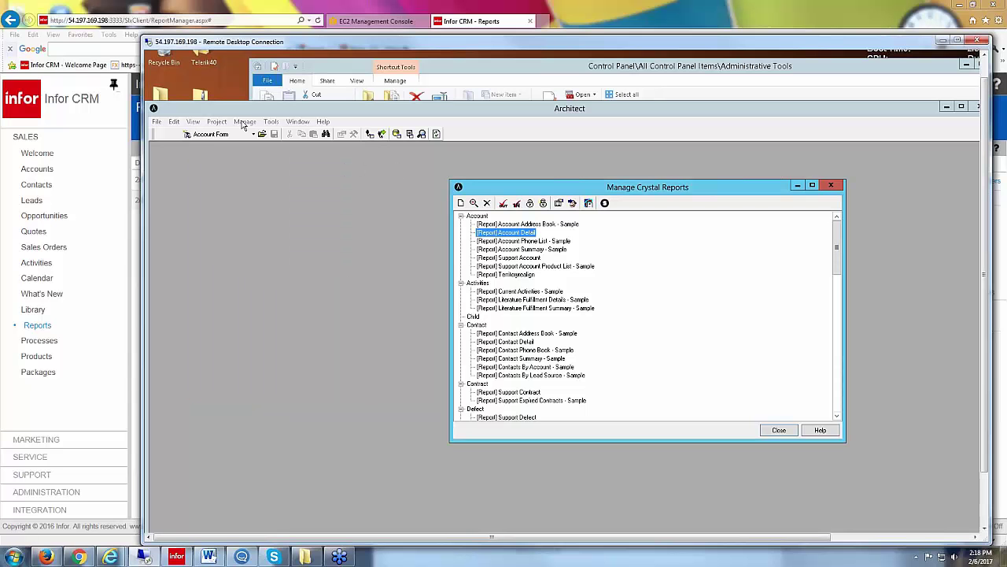
{"action": "left_click", "coordinate": [766, 430]}
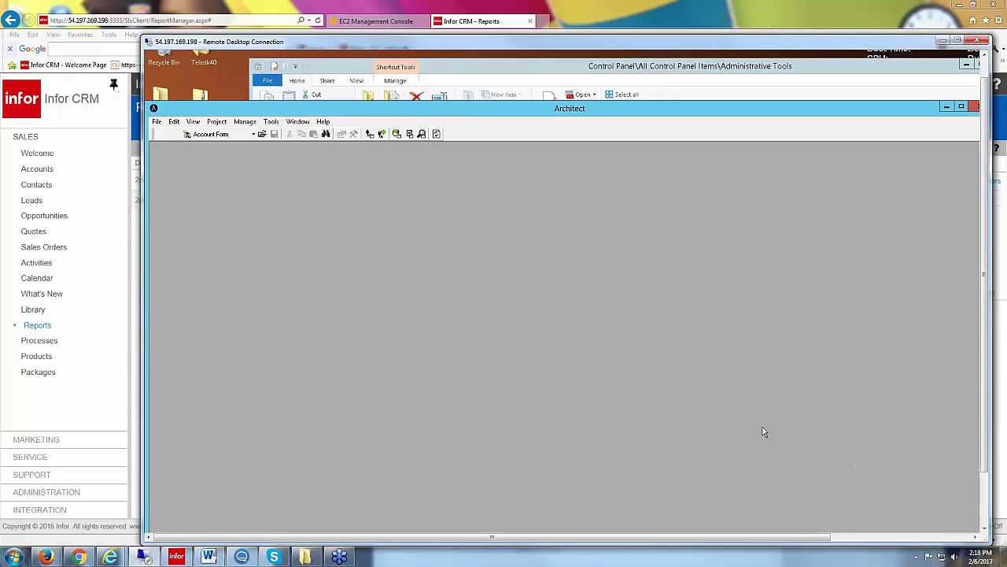
Reopen Manage > Reports and cancel adding a new Crystal report file.
{"action": "left_click", "coordinate": [245, 121]}
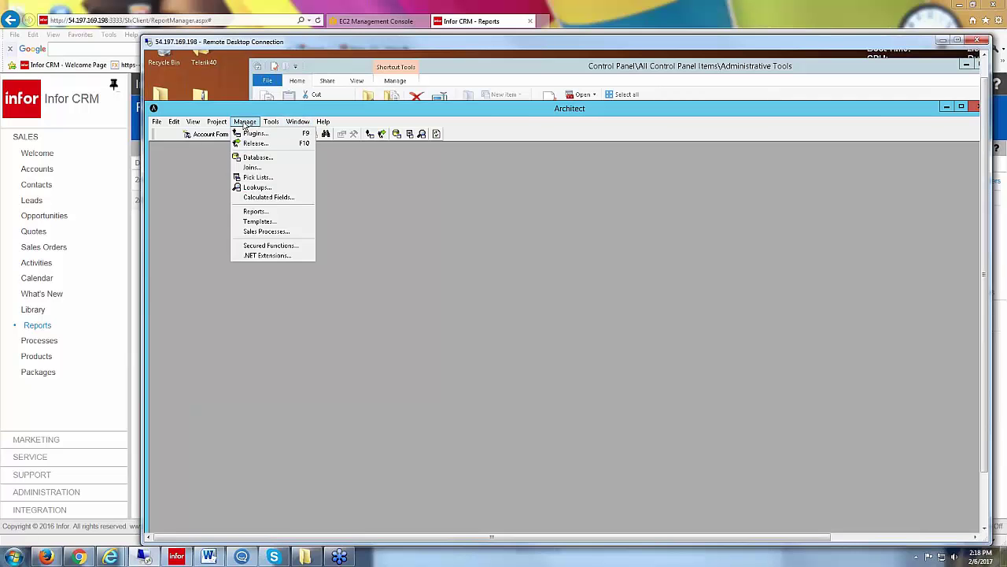
{"action": "left_click", "coordinate": [253, 211]}
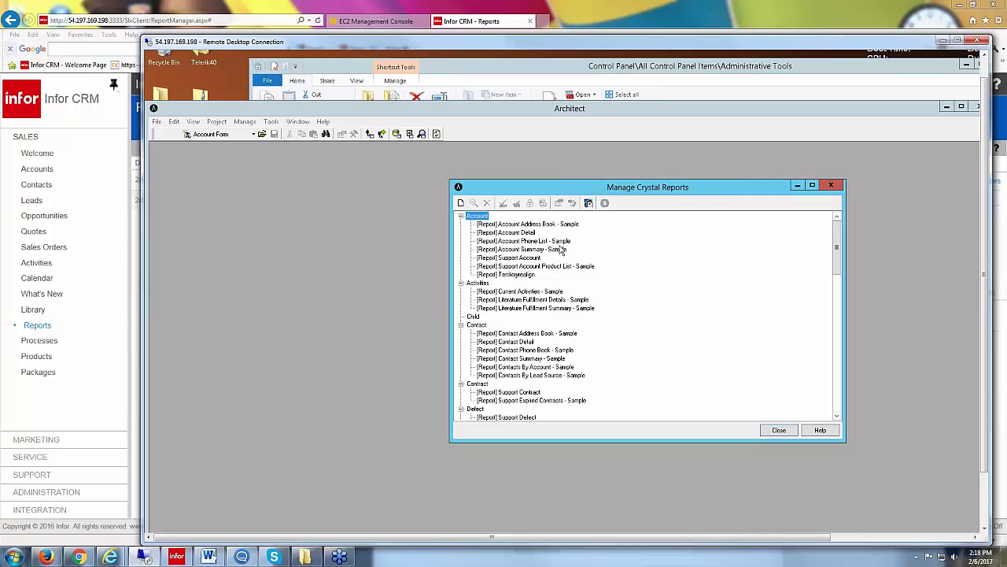
{"action": "left_click", "coordinate": [461, 204]}
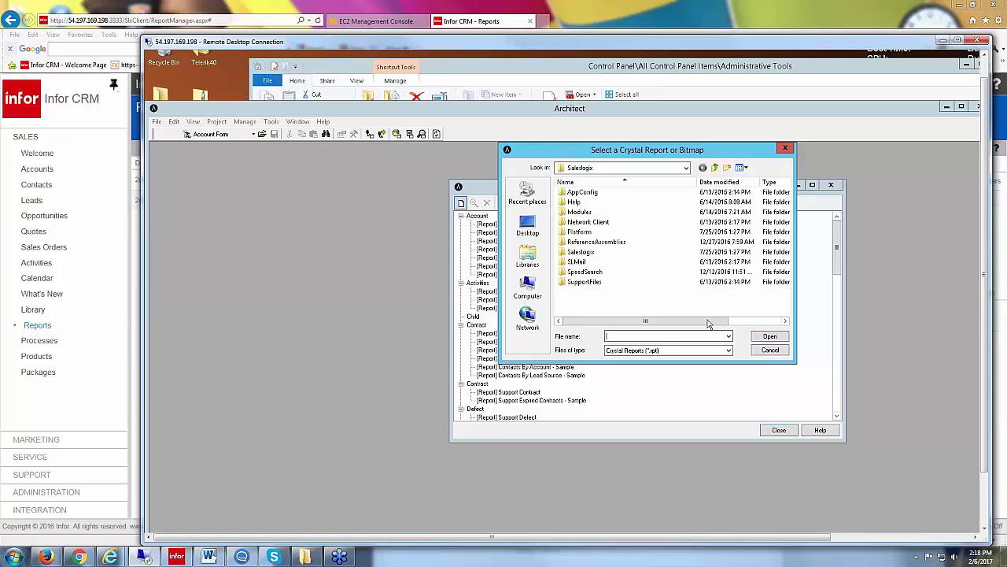
{"action": "left_click", "coordinate": [775, 351]}
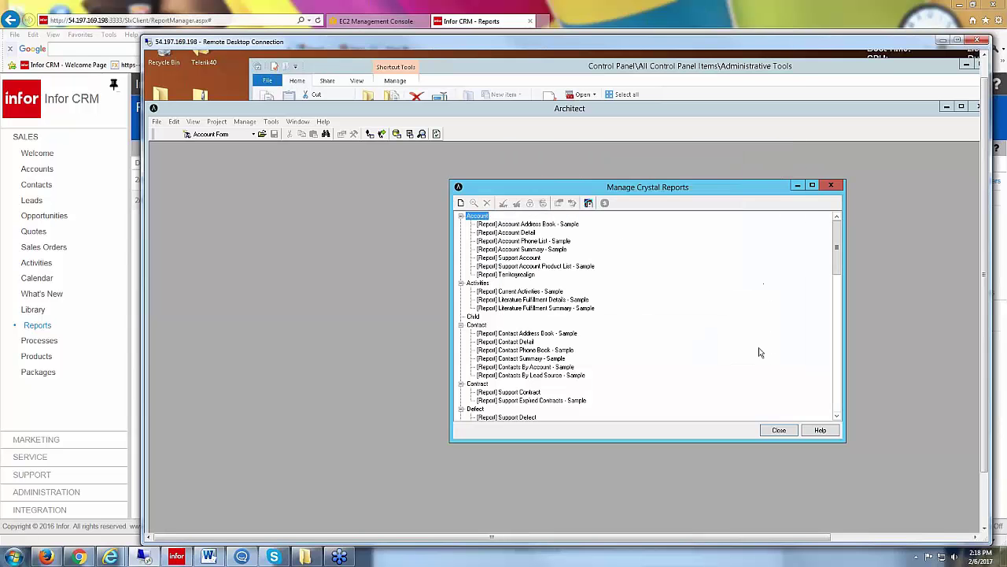
{"action": "left_click", "coordinate": [513, 233]}
{"action": "right_click", "coordinate": [513, 233]}
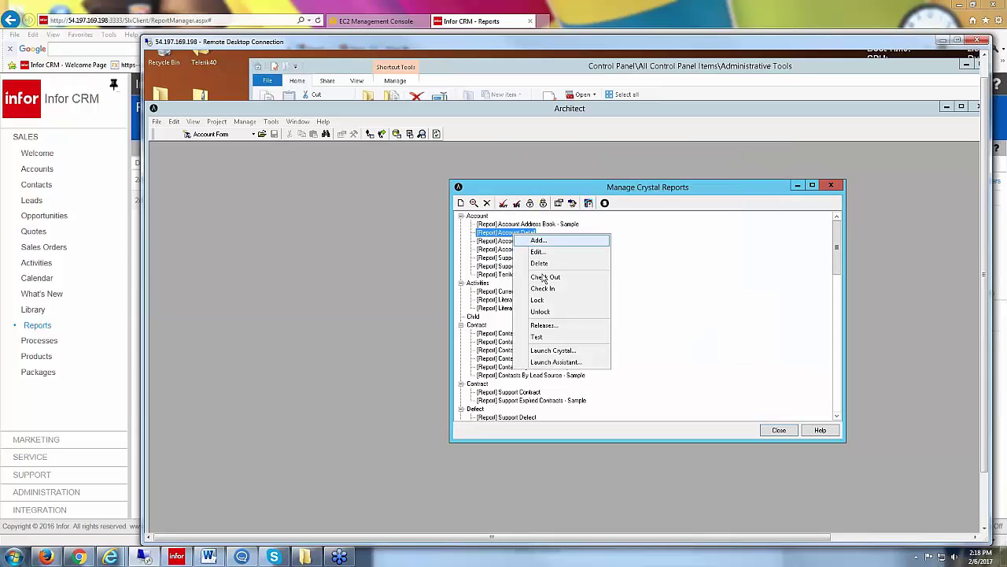
{"action": "left_click", "coordinate": [553, 260]}
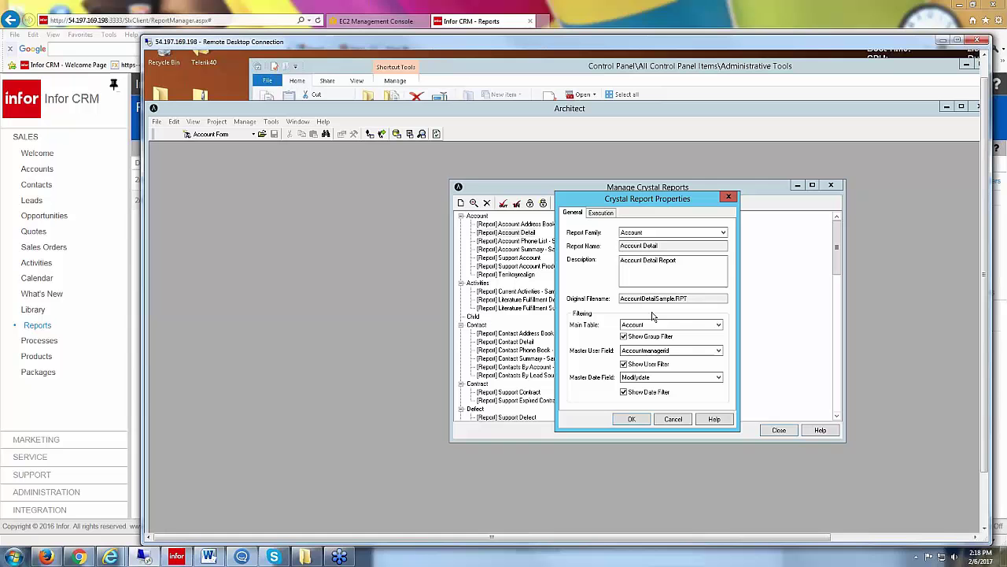
{"action": "left_click", "coordinate": [694, 299]}
{"action": "left_click_drag", "start_coordinate": [688, 298], "coordinate": [592, 303]}
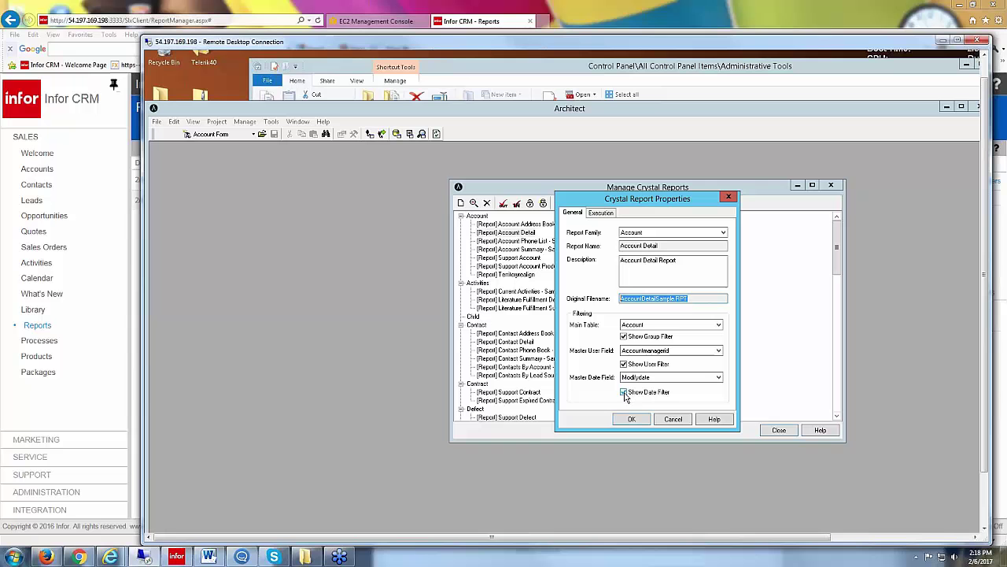
{"action": "left_click", "coordinate": [624, 336]}
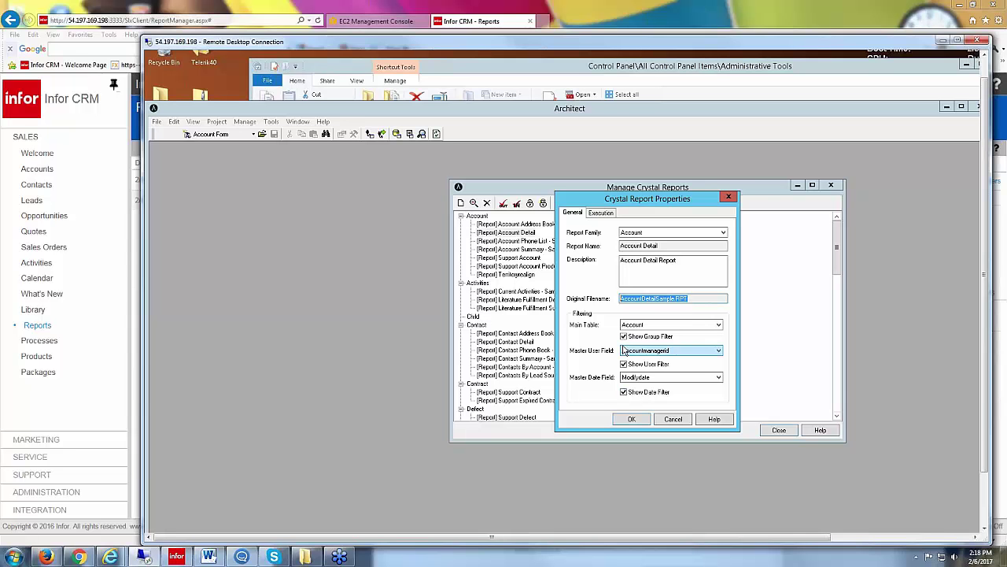
{"action": "left_click", "coordinate": [624, 364]}
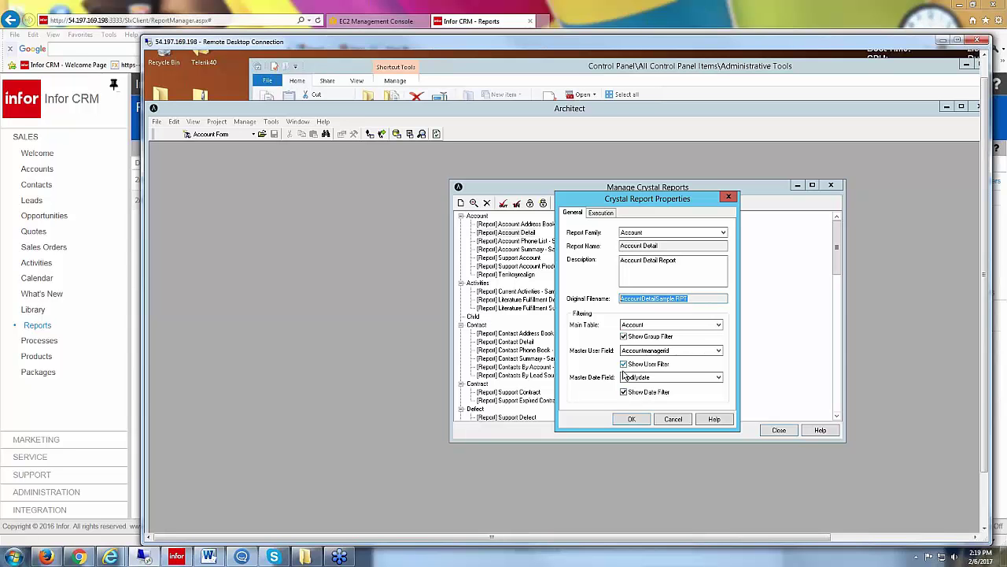
{"action": "left_click", "coordinate": [624, 392]}
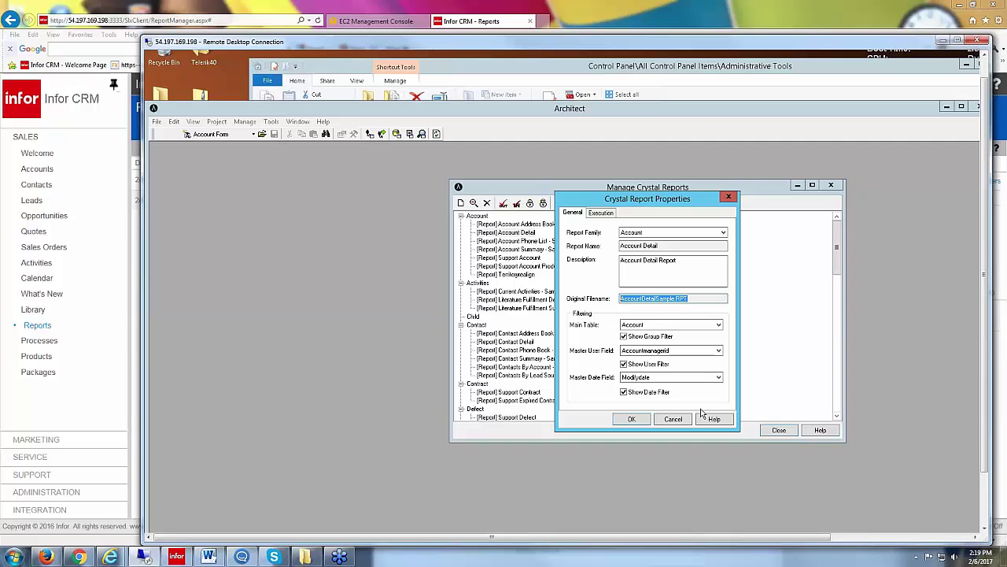
{"action": "left_click", "coordinate": [678, 419]}
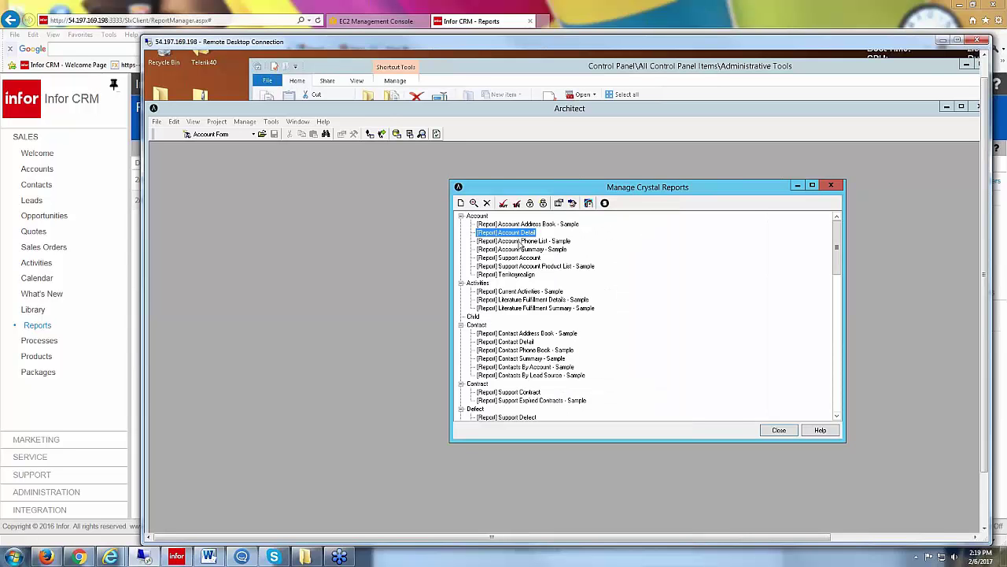